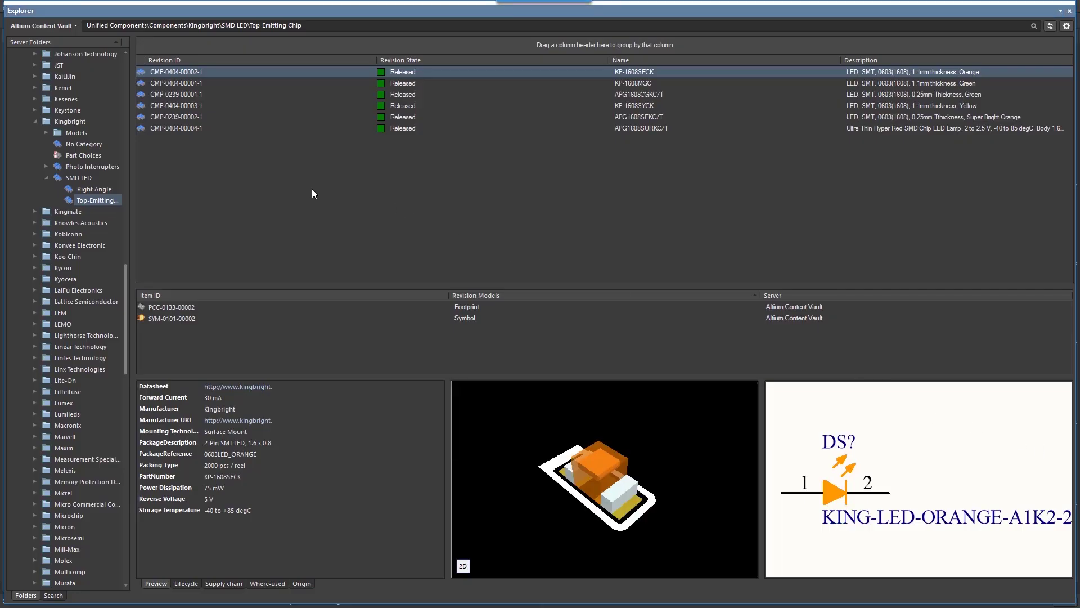
Step: Show the Kingbright SMD LED Top-Emitting Chip components from the Altium Content Vault in Explorer
left_click_drag(124, 282, 123, 238)
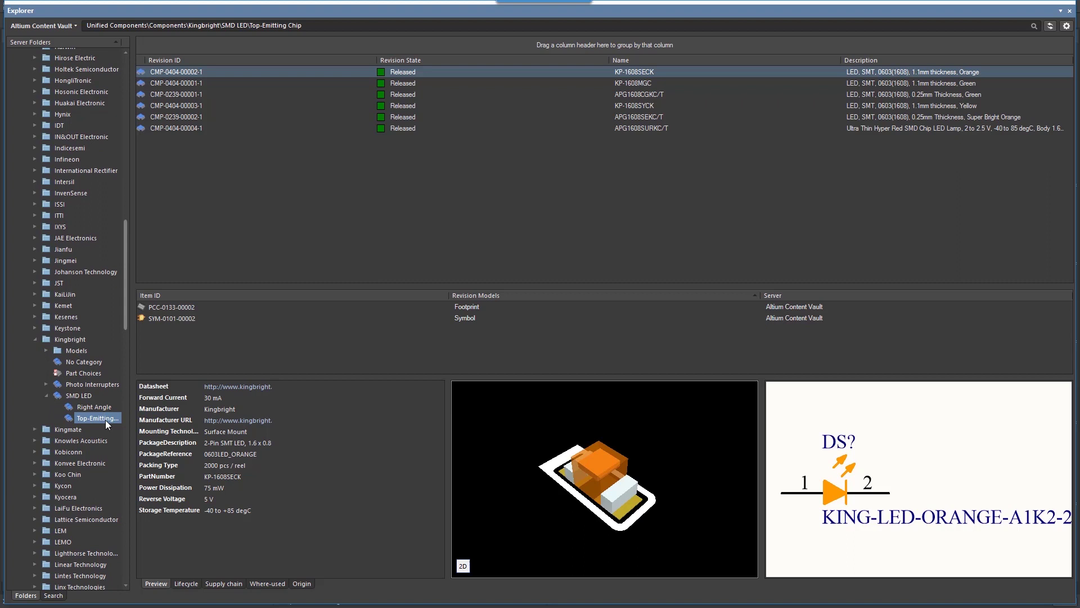
Step: Place the orange KP-1608SECK and green KP-1608MGC LEDs on the sheet near the resistor
left_click(463, 71)
right_click(462, 72)
left_click(503, 89)
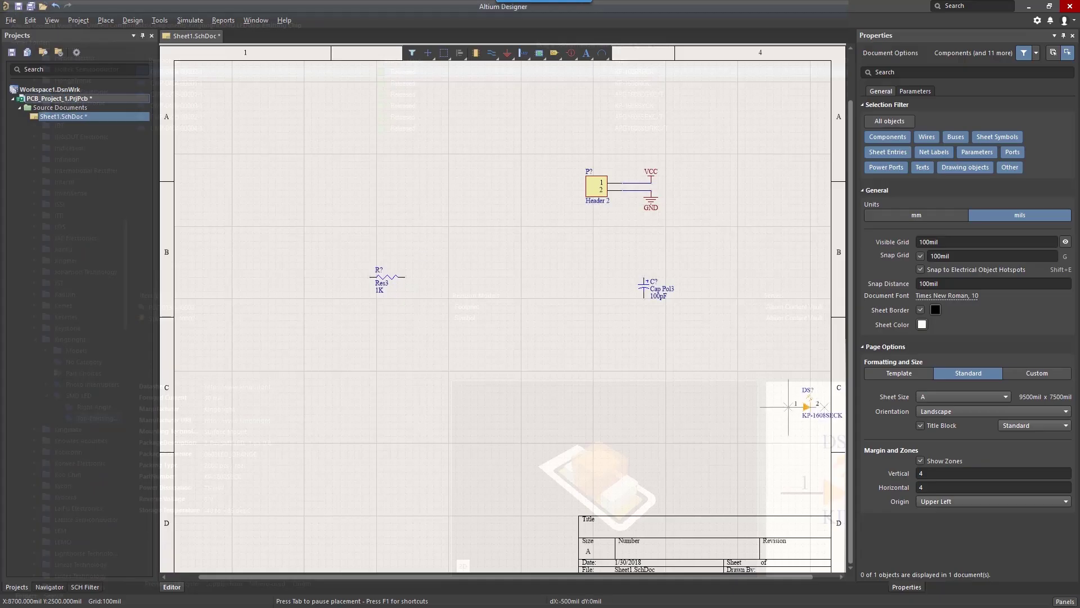
right_click(472, 283)
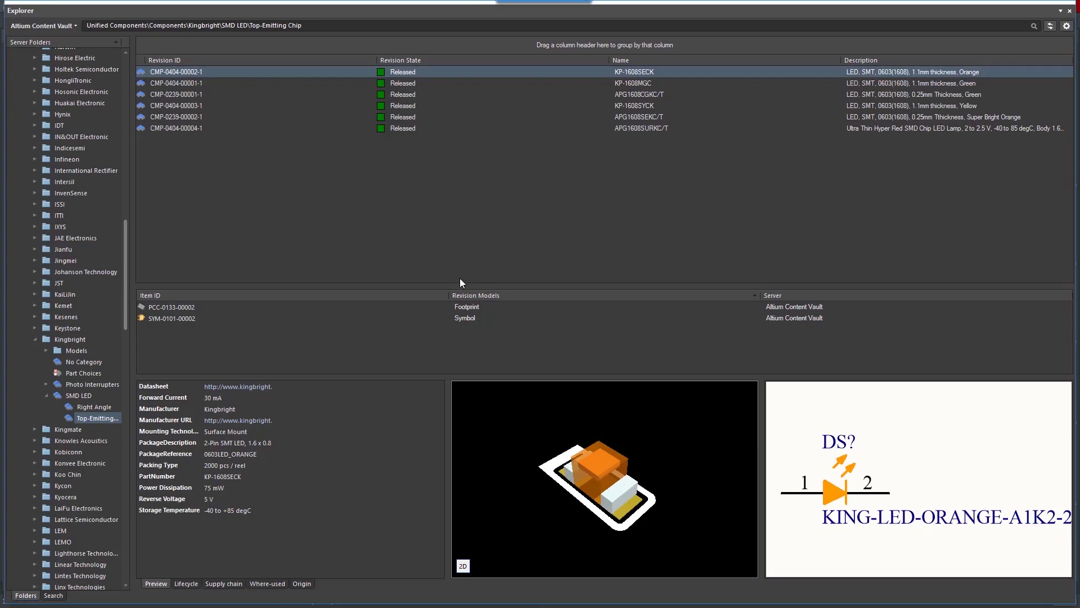
left_click(400, 82)
right_click(417, 84)
left_click(475, 88)
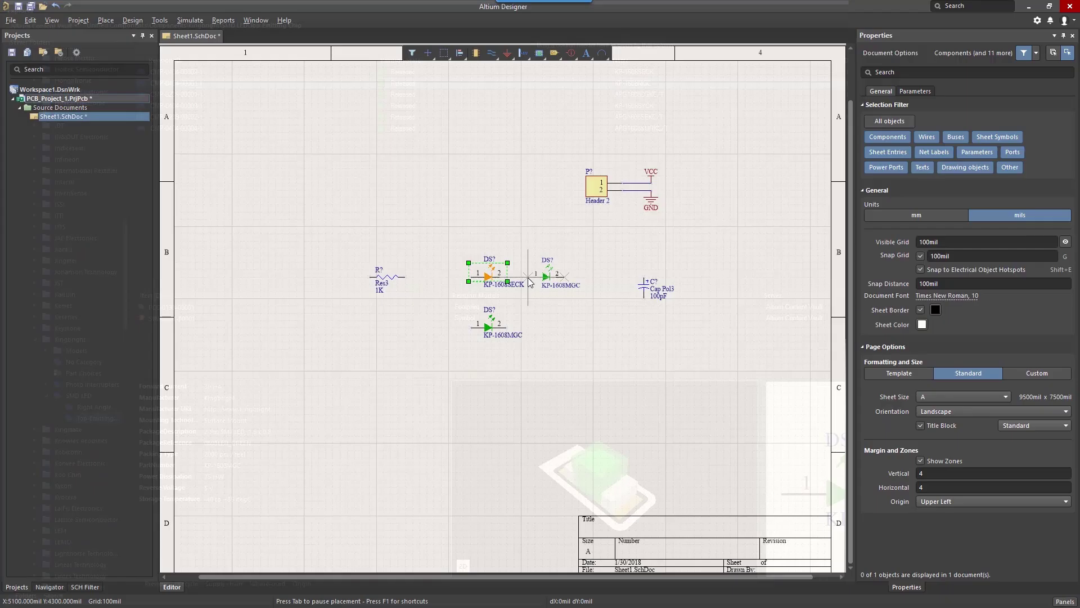
right_click(528, 278)
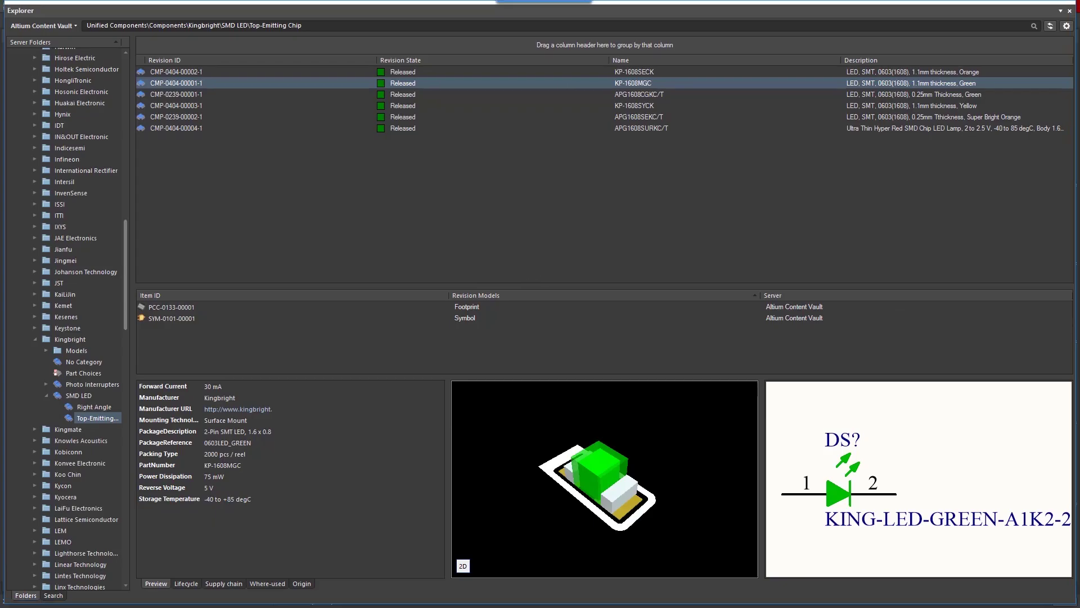
Step: Close the vault Explorer panel to return to the schematic
right_click(591, 13)
left_click(618, 23)
scroll(427, 306, "up", 2, "ctrl")
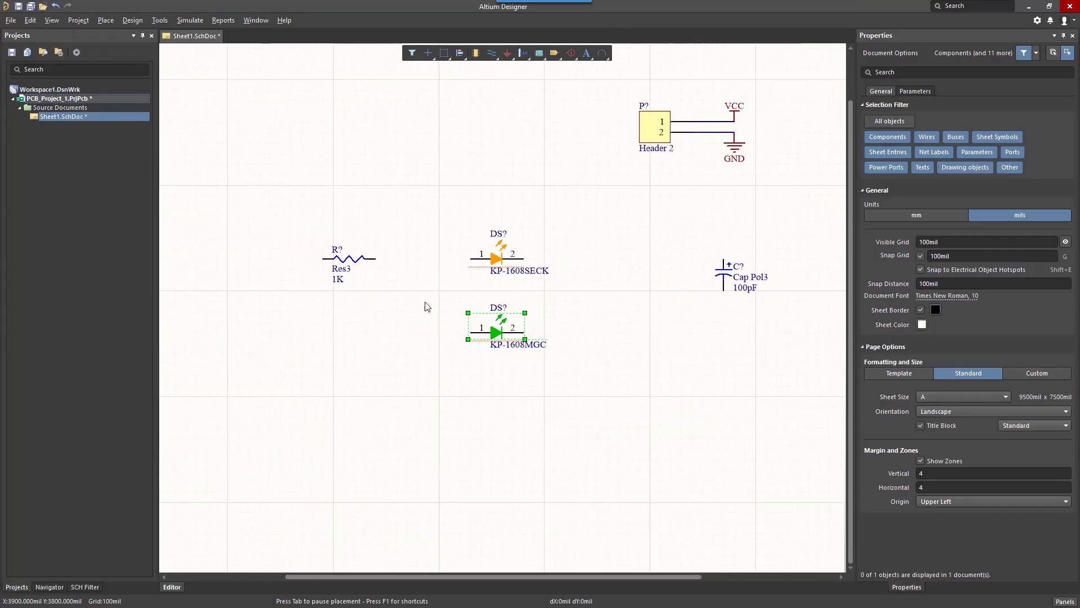
Step: Wire the resistor's right pin to both LEDs in parallel and join the LEDs' pin 2 ends
left_click(492, 53)
left_click(375, 258)
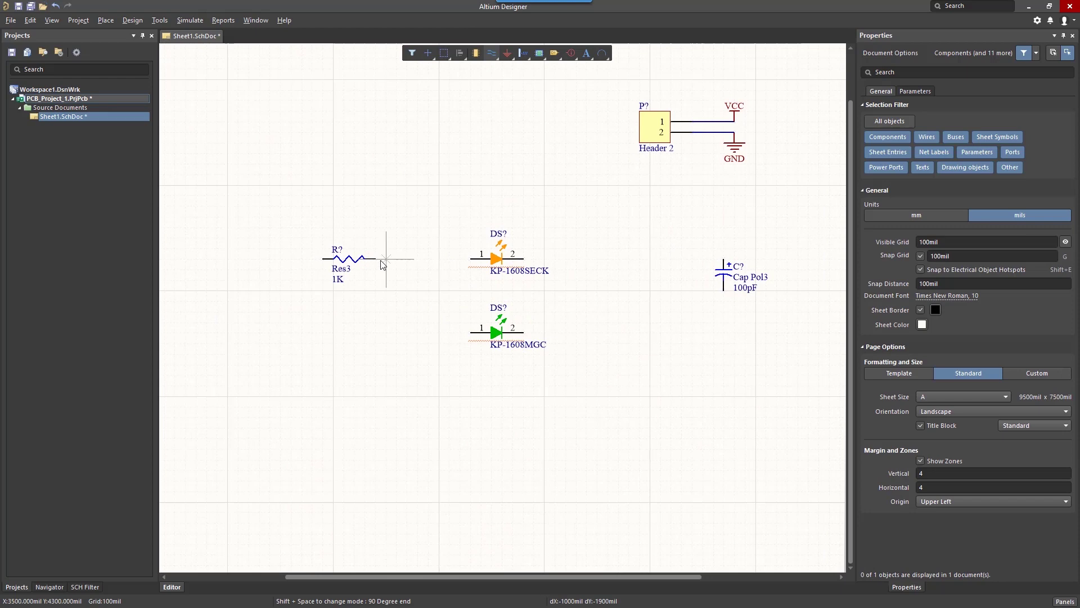
left_click(470, 258)
left_click(417, 258)
key("shift+space")
left_click(471, 332)
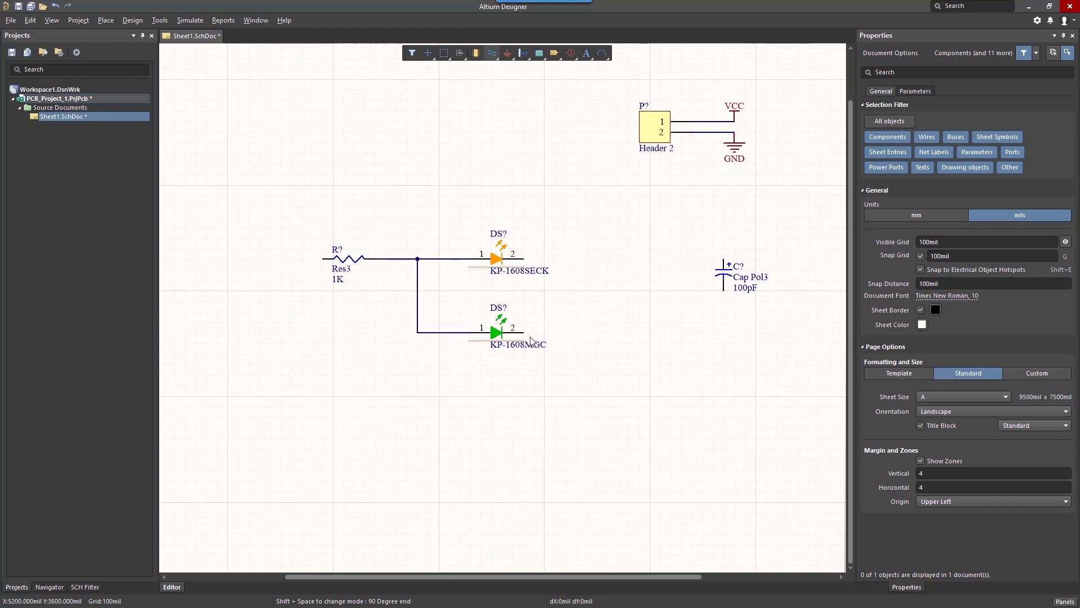
left_click(565, 332)
left_click(523, 332)
key("Escape")
Step: Add a GND port at the bottom of the LED wire and VCC at the resistor's left end
left_click(507, 53)
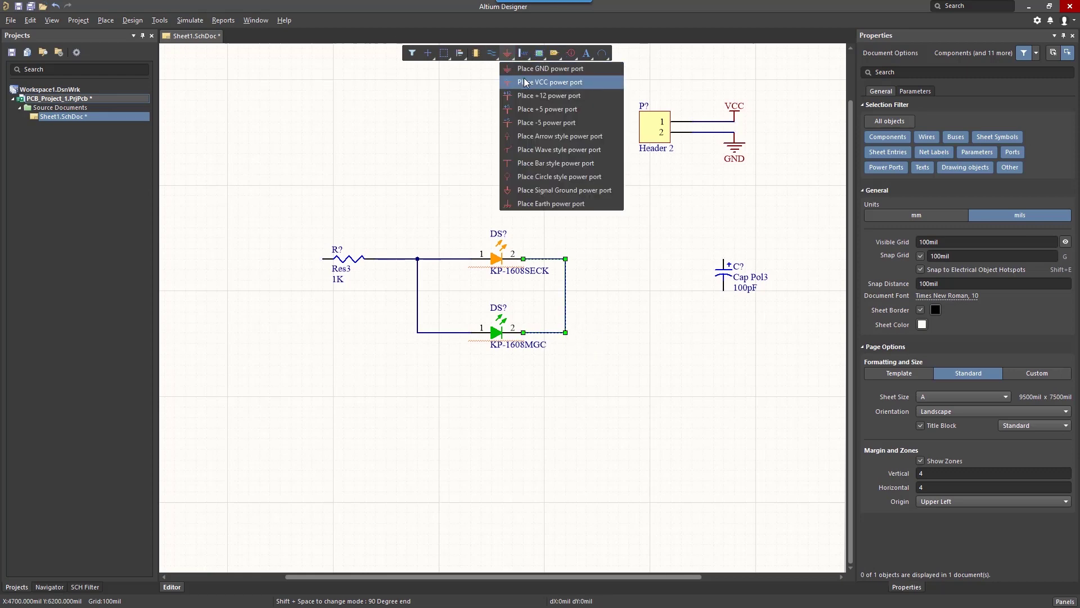
left_click(527, 68)
left_click(566, 334)
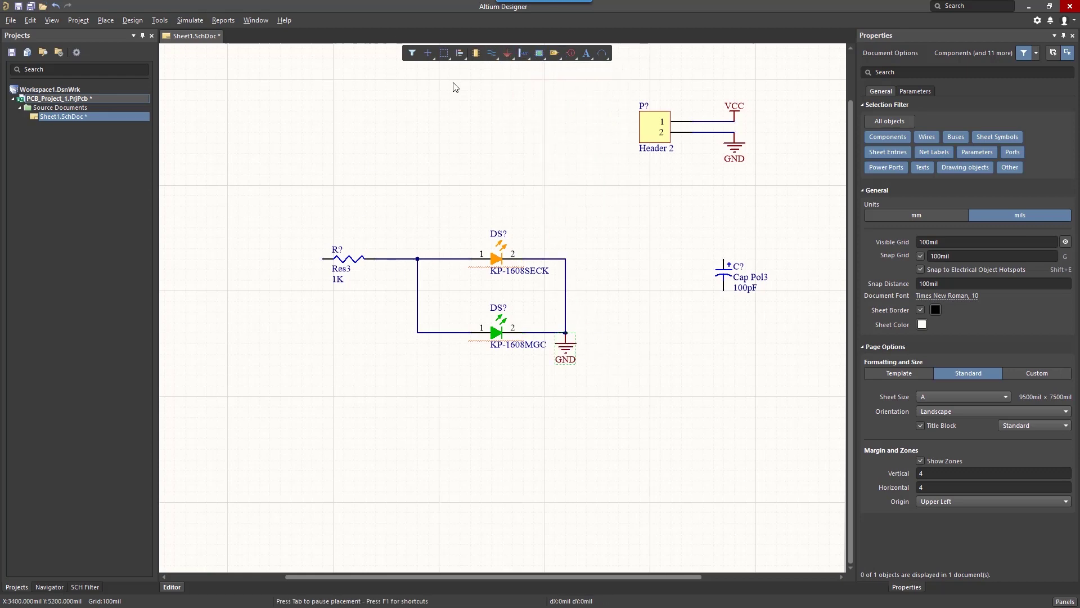
left_click(507, 53)
left_click(513, 82)
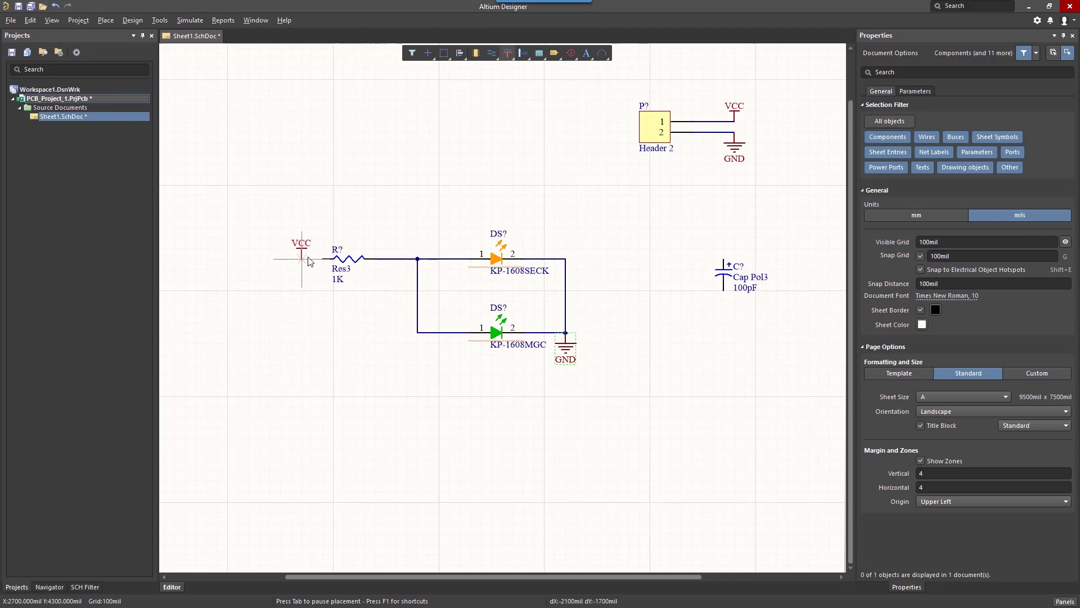
left_click(291, 258)
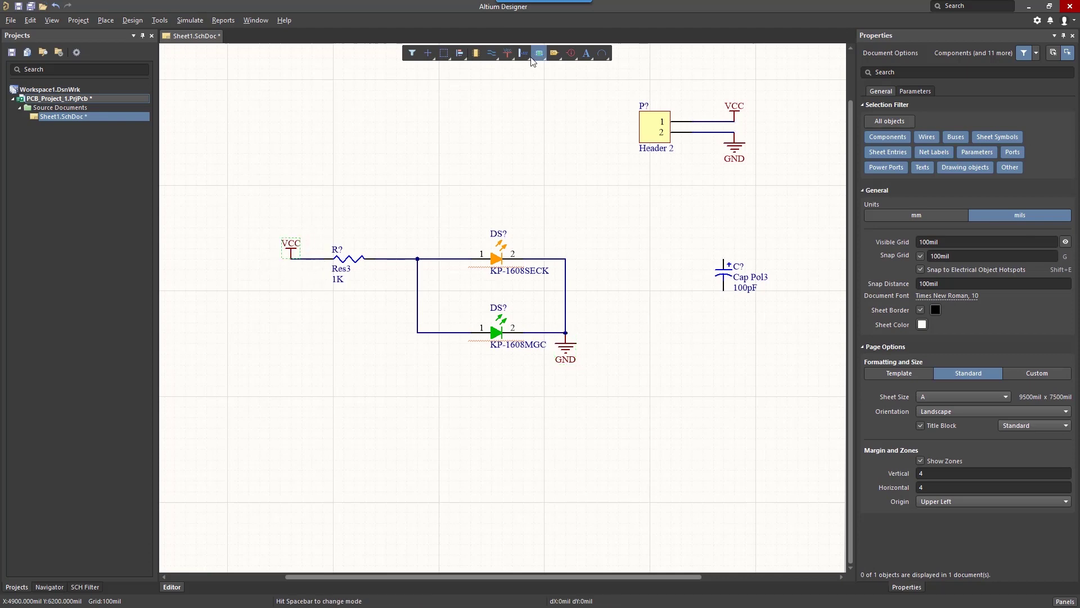
Step: Place a GND port below the capacitor and pick a VCC port for it
left_click(508, 59)
left_click(548, 69)
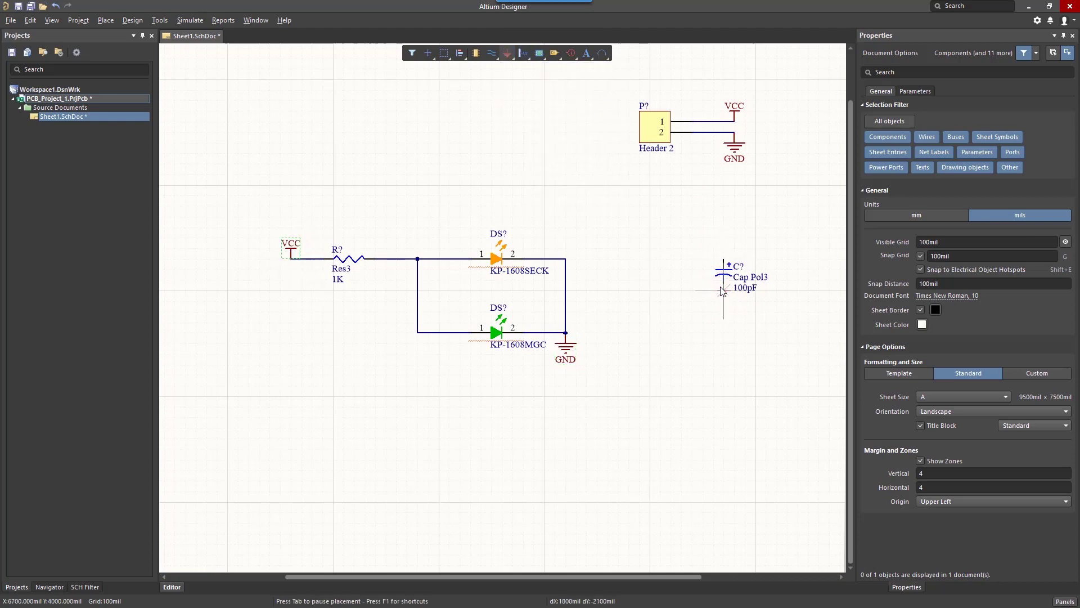
left_click(508, 58)
left_click(528, 80)
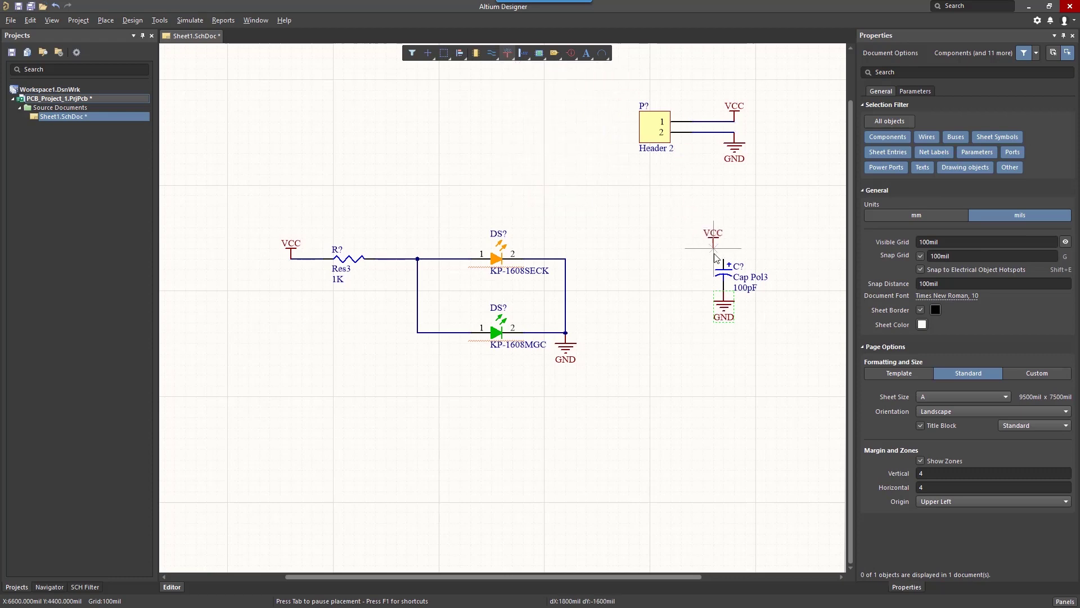
Step: Place VCC above the capacitor and paste two copies of the LED circuit below the original
left_click(722, 259)
key("Escape")
left_click_drag(233, 206, 632, 398)
scroll(565, 397, "down", 2, "ctrl")
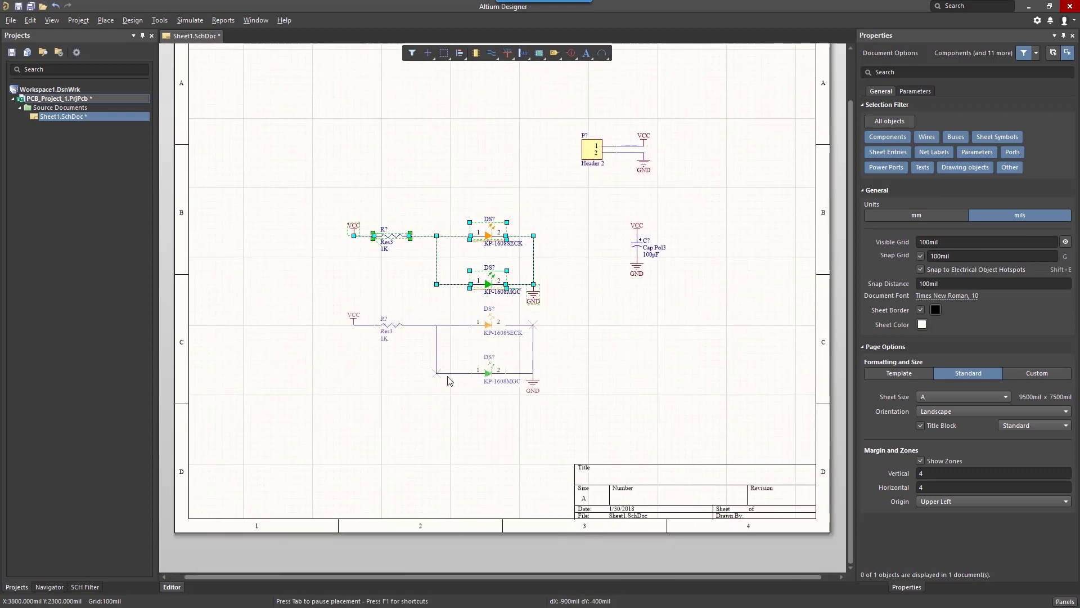
left_click(436, 373)
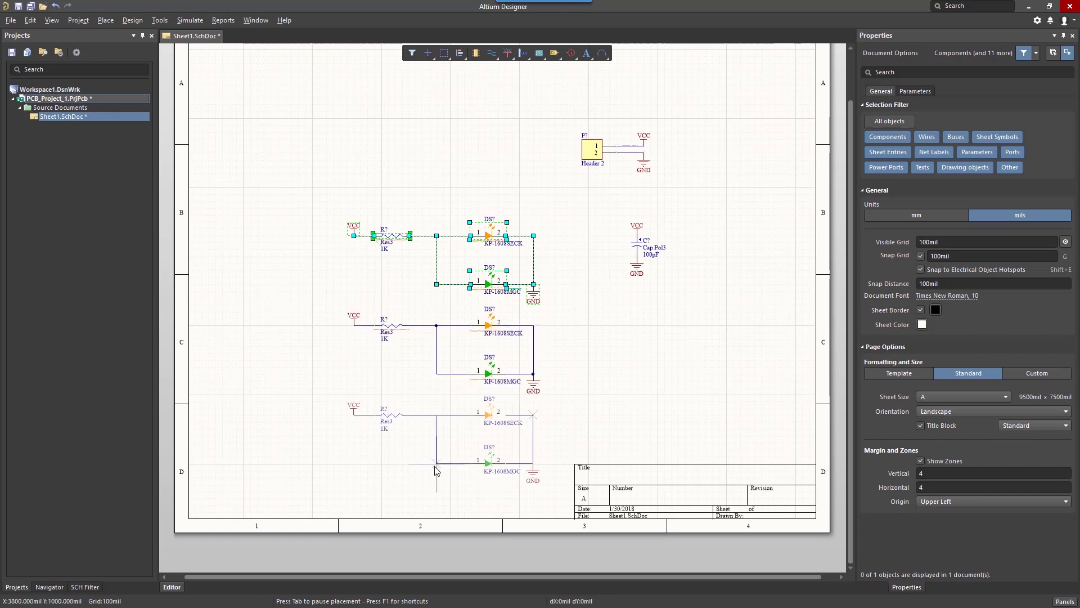
left_click(437, 463)
left_click(546, 404)
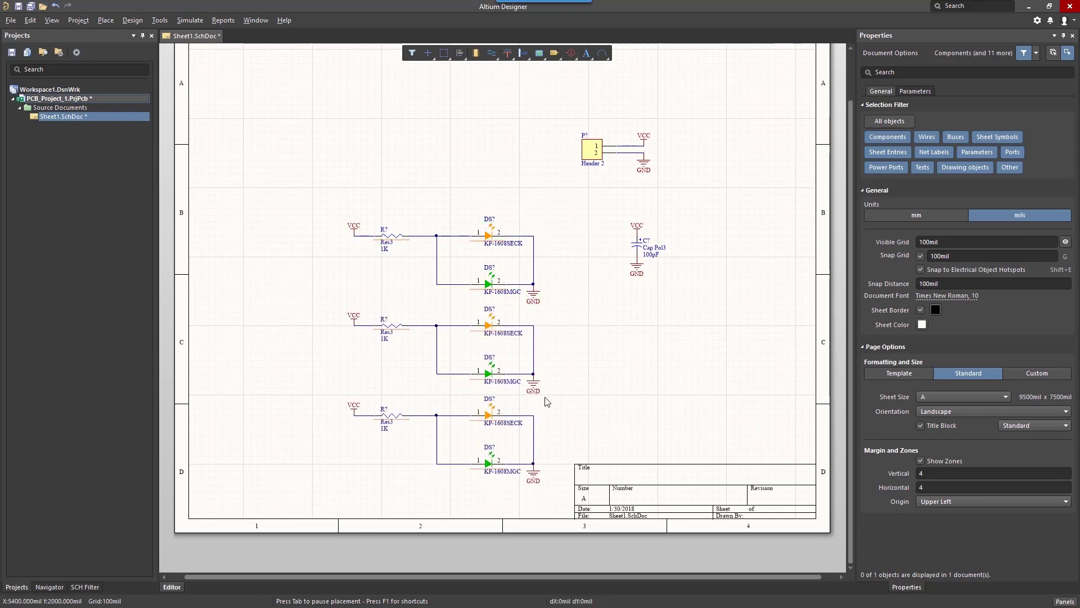
Step: Annotate the schematic quietly, giving designators R1–R3, DS1–DS6, C1 and P1
left_click(159, 20)
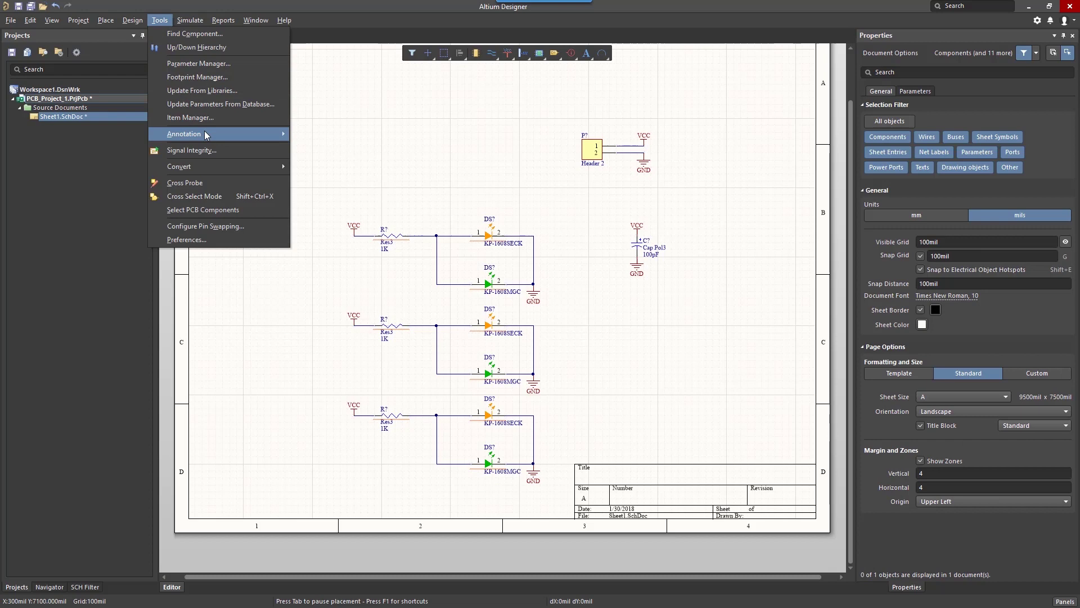
mouse_move(206, 135)
left_click(396, 175)
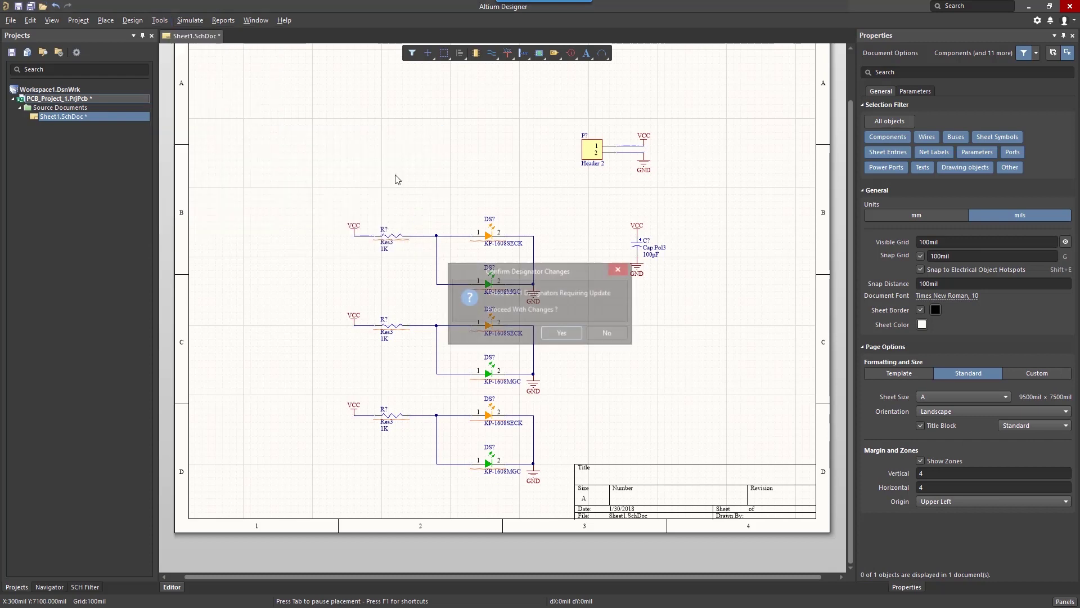
left_click(557, 334)
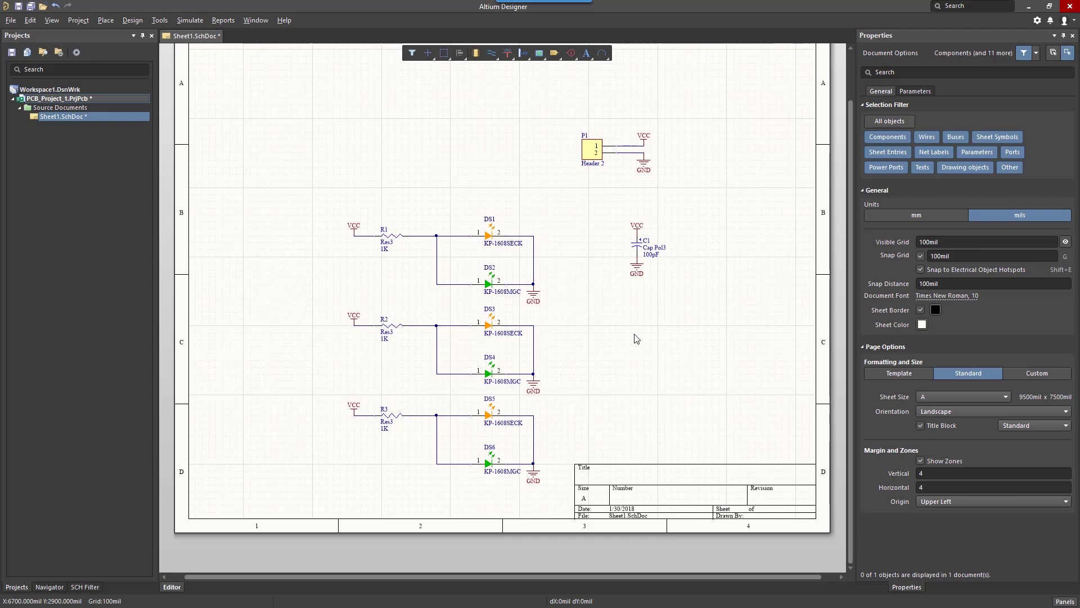
Step: Open resistor R1's properties and show its Parameters list
left_click(397, 238)
double_click(398, 238)
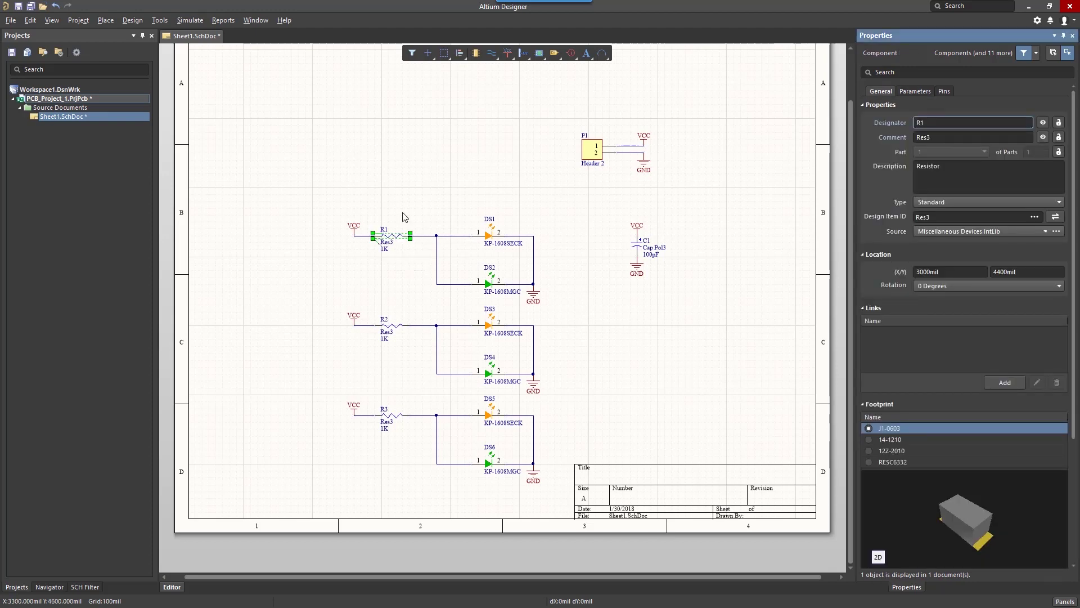
left_click(405, 217)
left_click(394, 236)
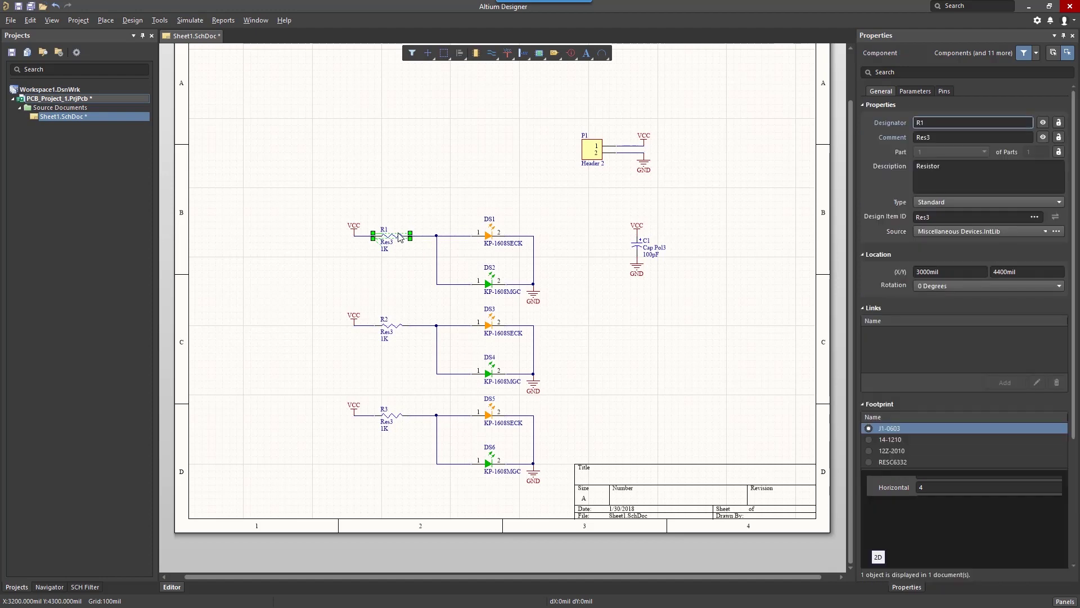
left_click(916, 91)
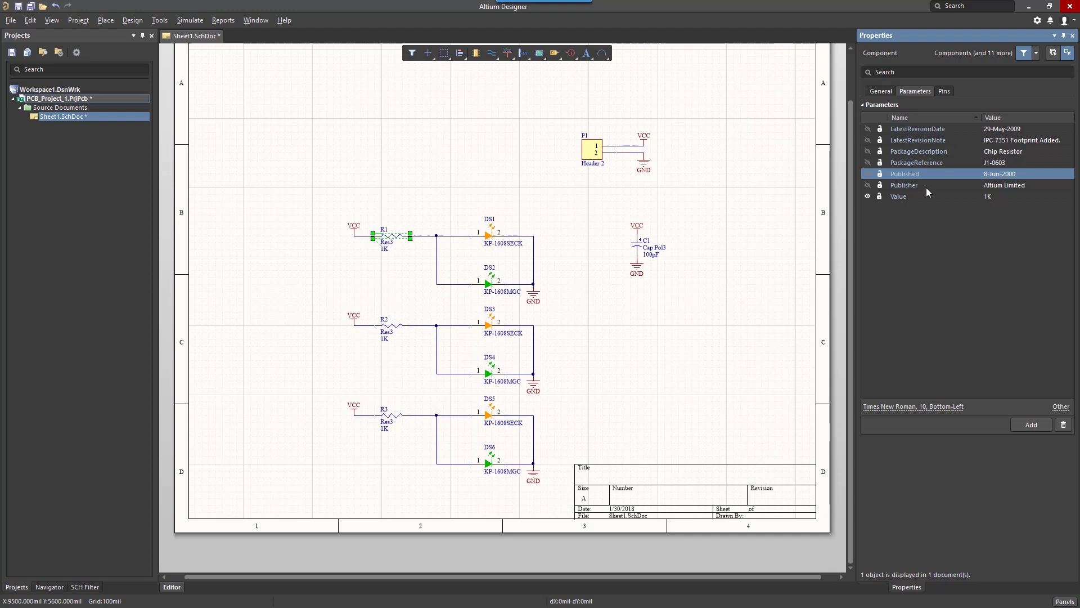
Step: Inspect the parameters of LED DS1, capacitor C1, header P1 and resistor R1
left_click(488, 235)
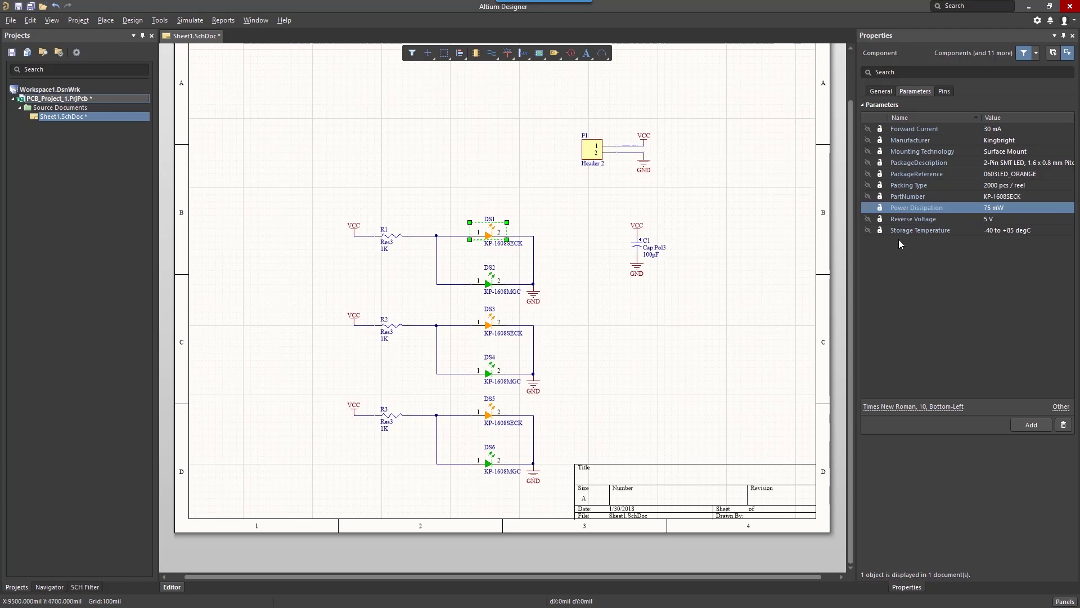
left_click(639, 243)
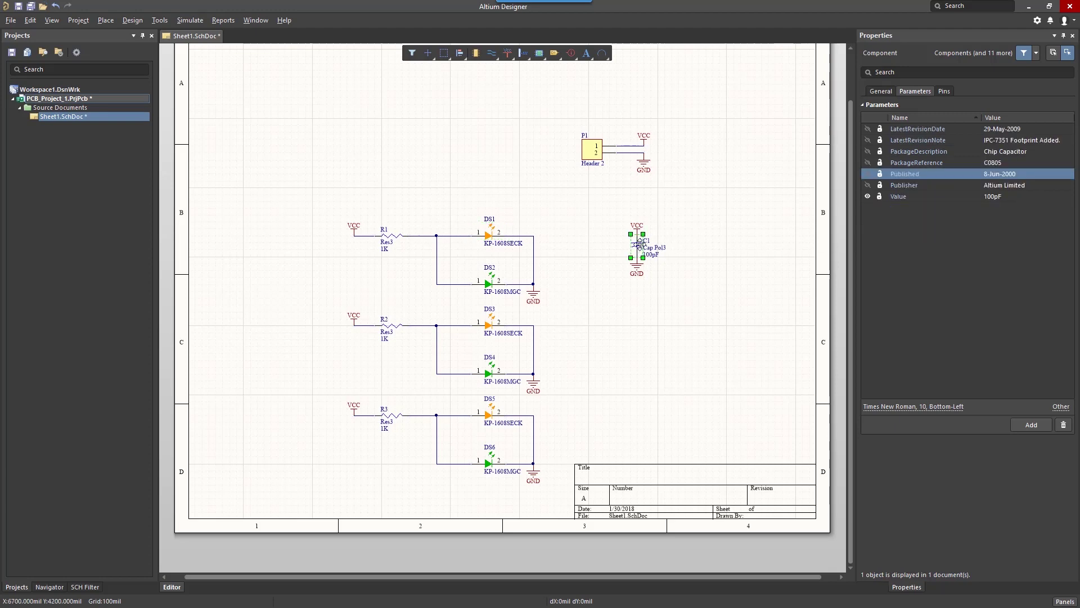
left_click(596, 155)
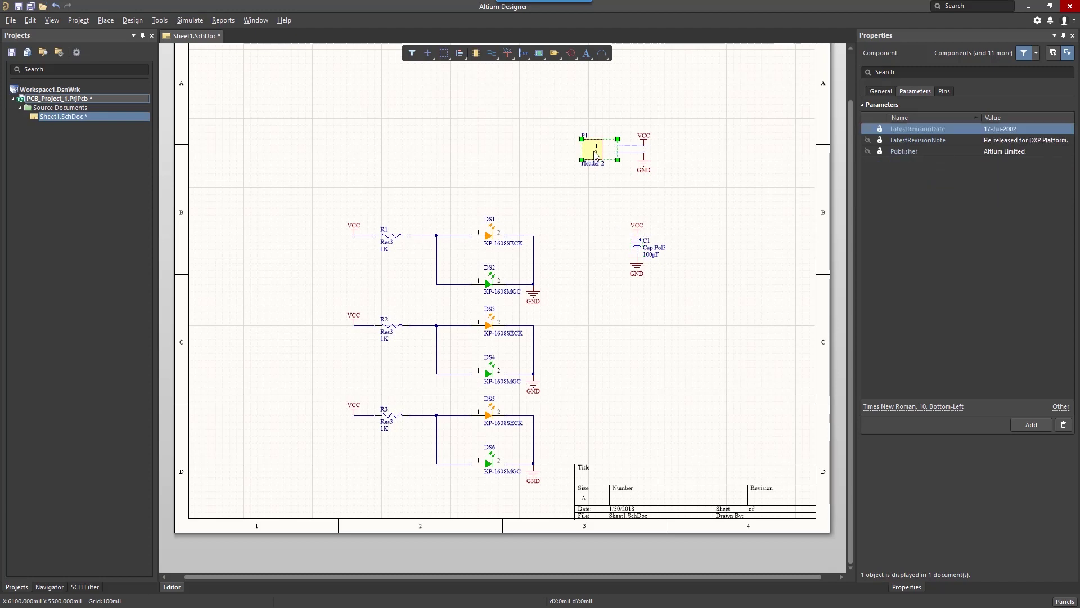
left_click(395, 239)
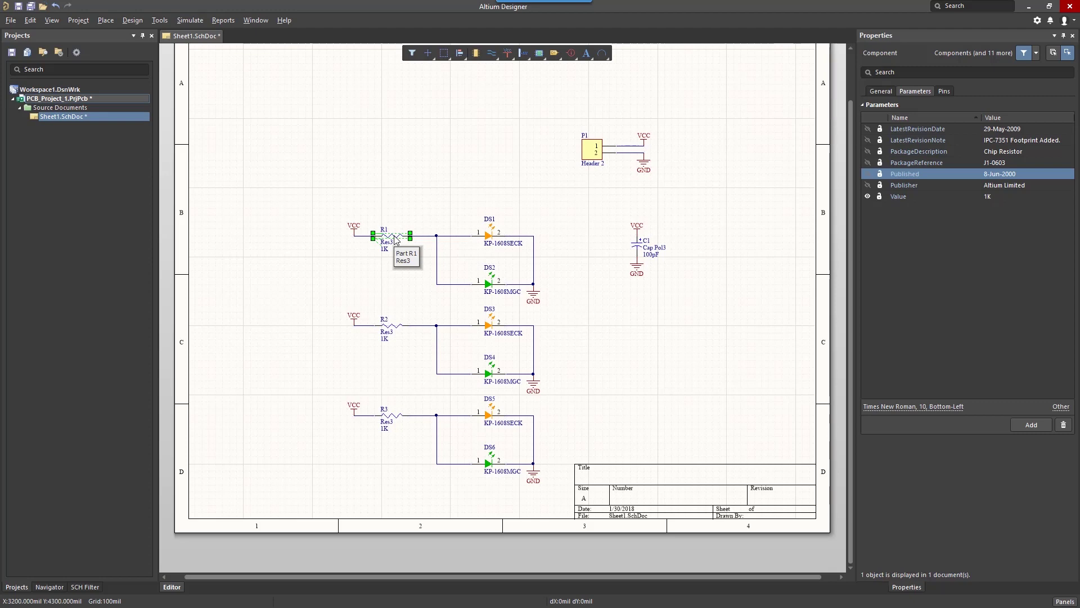
Step: Select resistors R1–R3 and add a Manufacturer parameter with value Vishay
left_click(394, 209)
left_click_drag(364, 206, 453, 441)
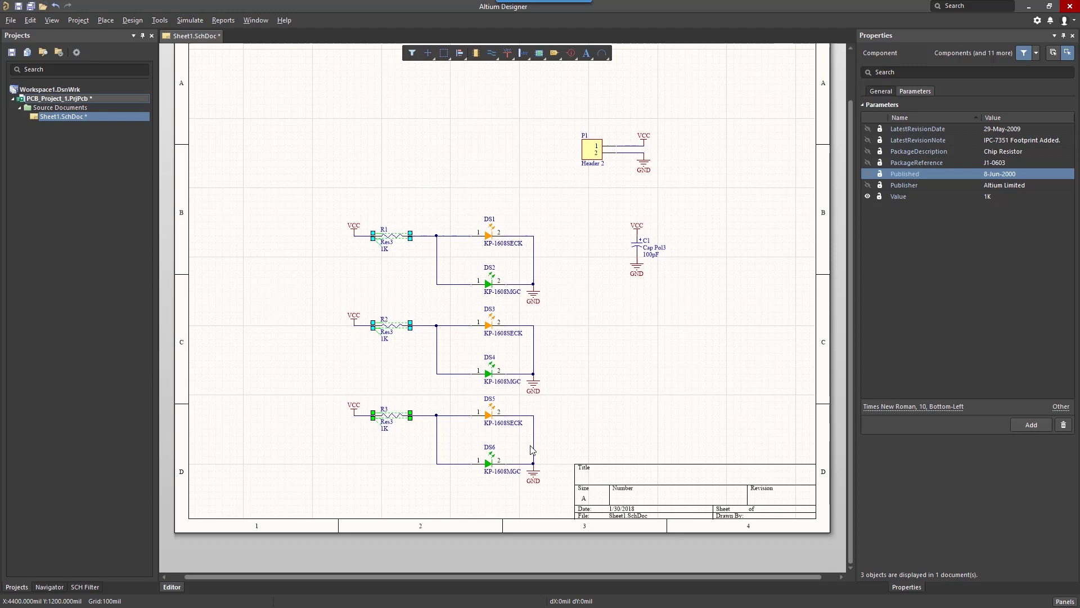
left_click(1028, 426)
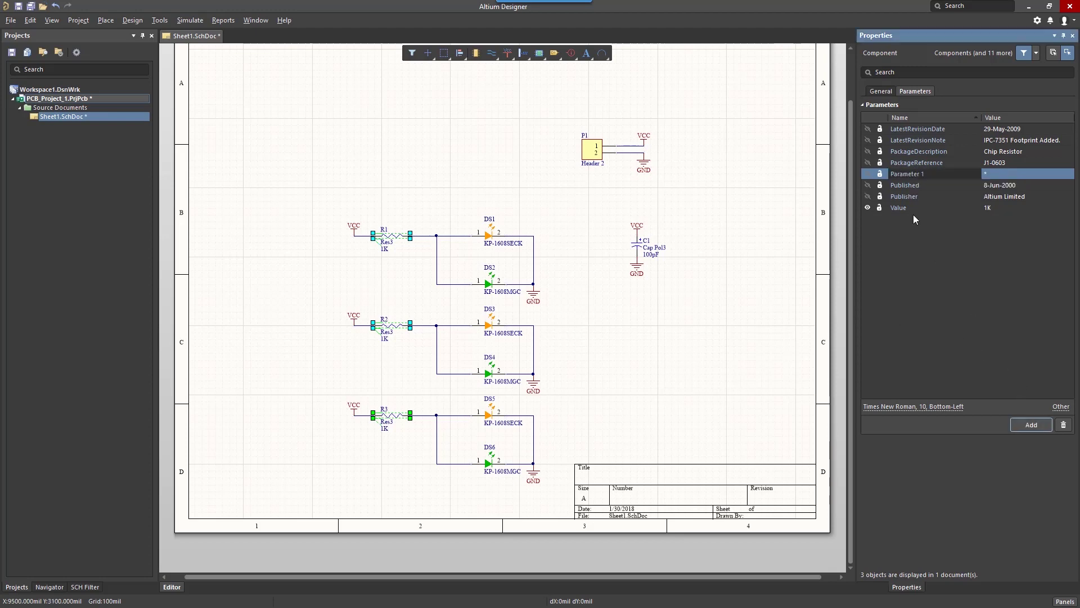
type("Manufacturer")
left_click(999, 174)
type("V")
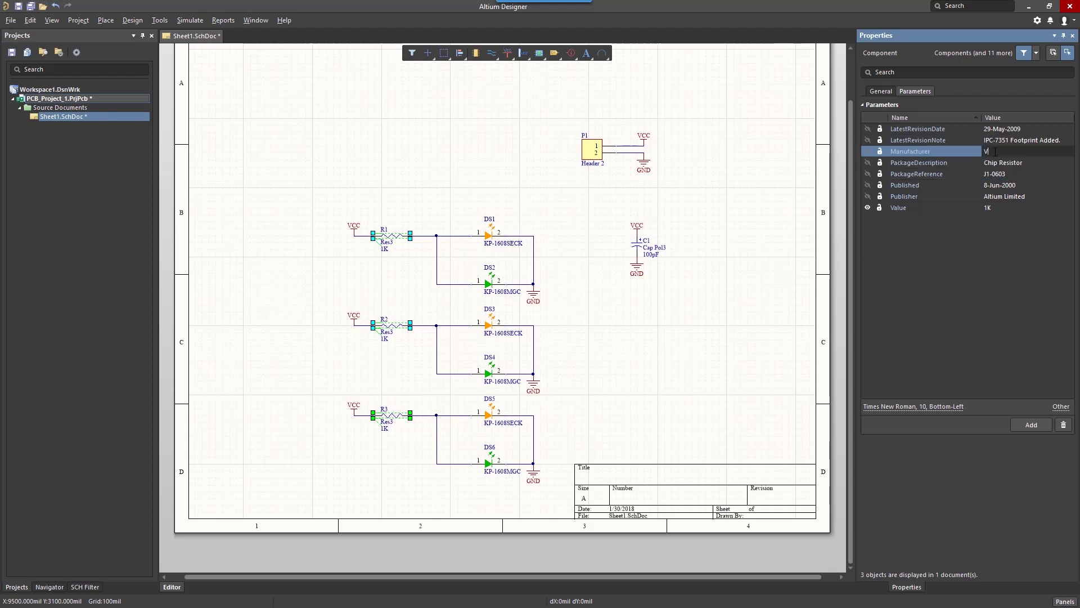
type("ishay")
key("Return")
Step: Add a PartNumber parameter with value CRCW06031K00JNEB pasted from the notes
left_click(1031, 424)
type("P")
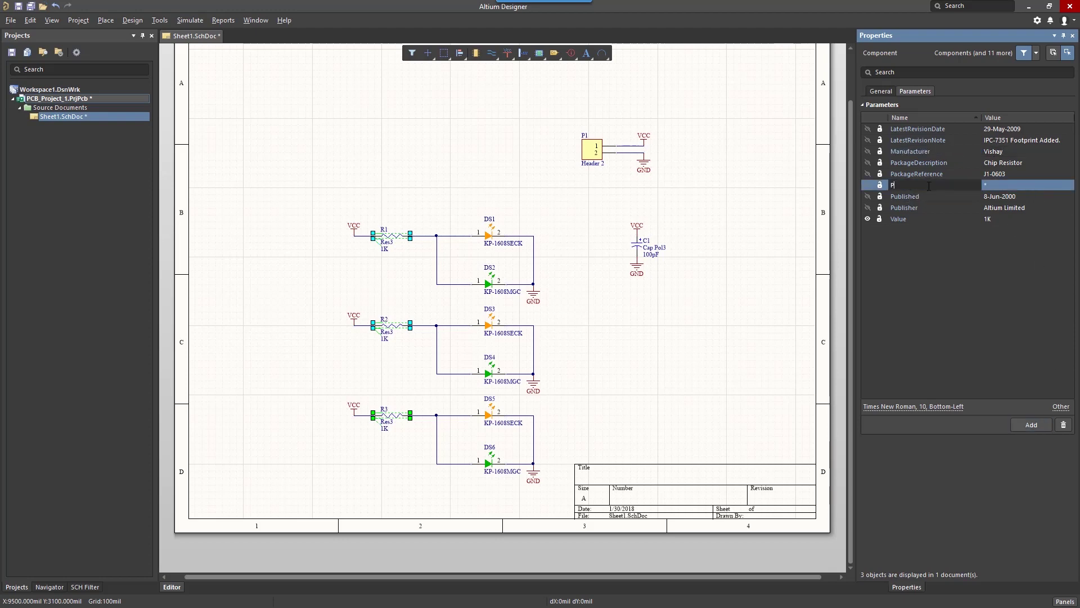
type("artNumbed")
key("alt+Tab")
left_click_drag(740, 426, 874, 350)
key("ctrl+c")
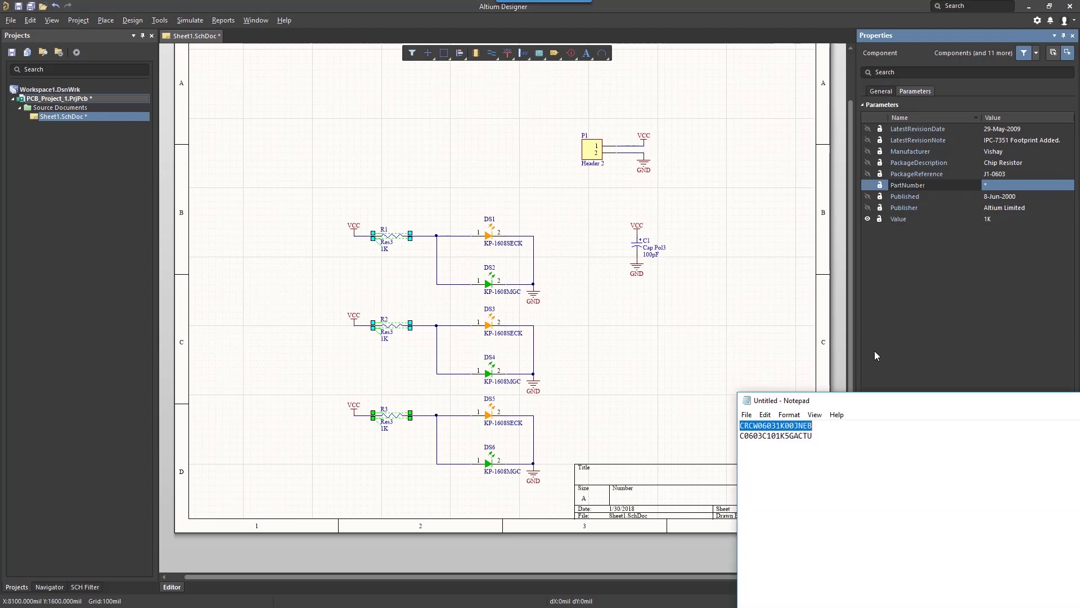
left_click(985, 183)
key("ctrl+v")
key("Return")
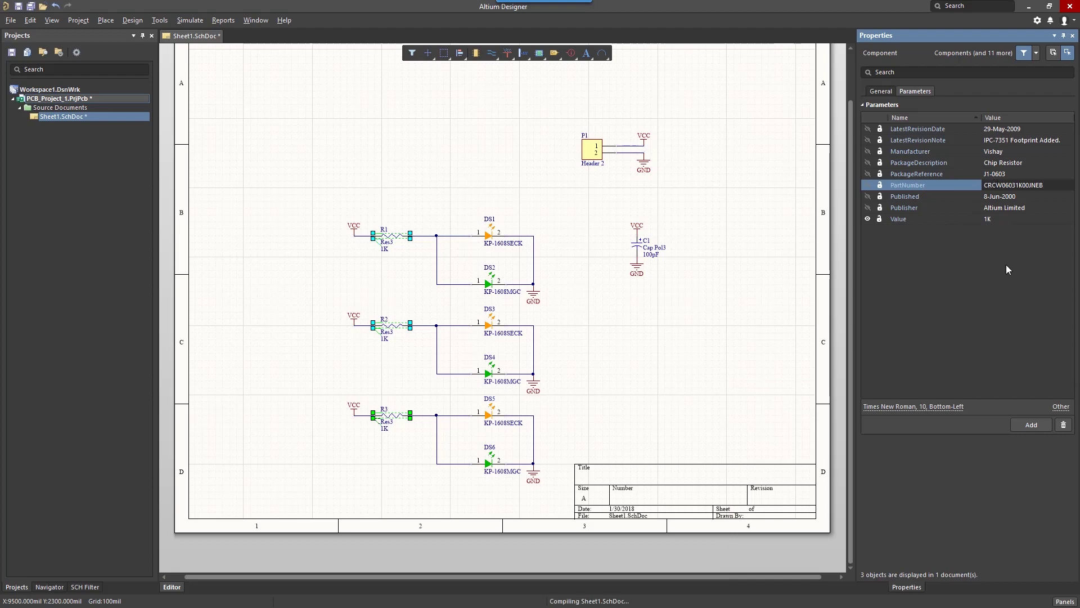
Step: Select capacitor C1 and add a Manufacturer parameter with value Kemet
left_click(1055, 188)
left_click(643, 260)
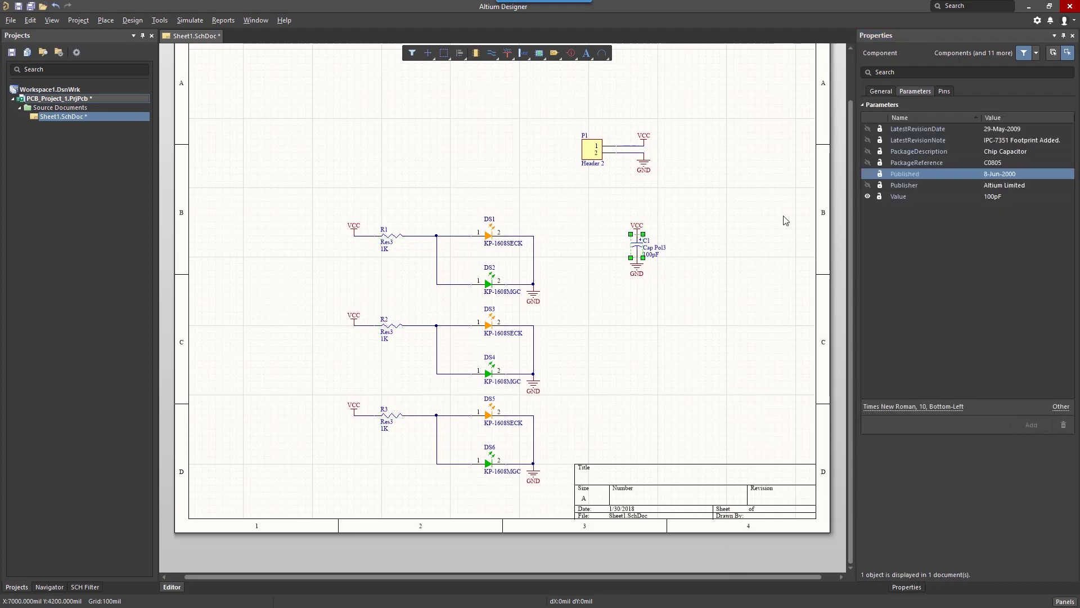
left_click(914, 90)
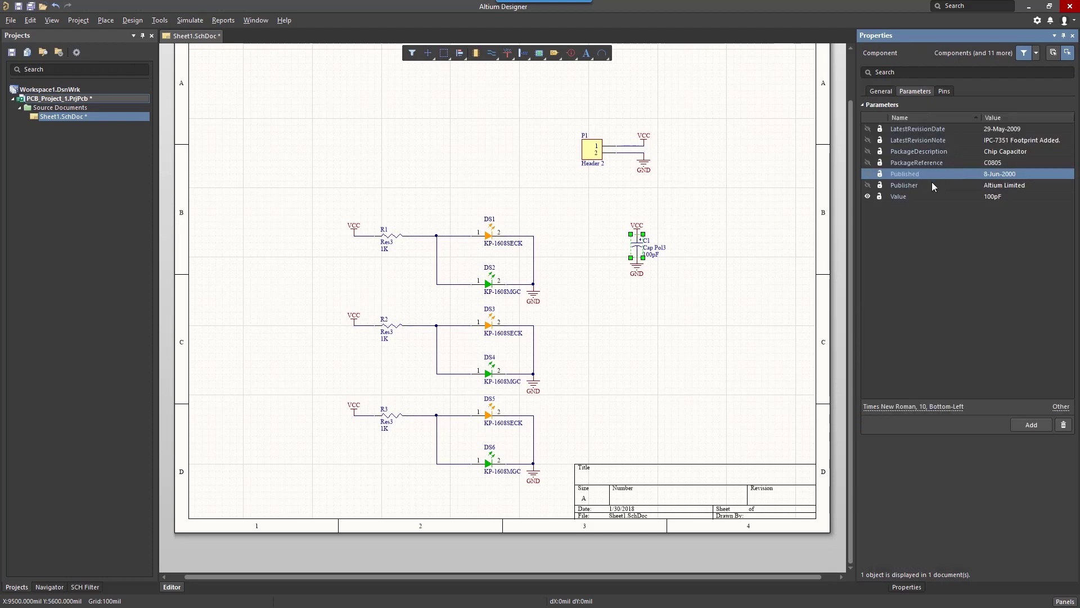
left_click(1031, 424)
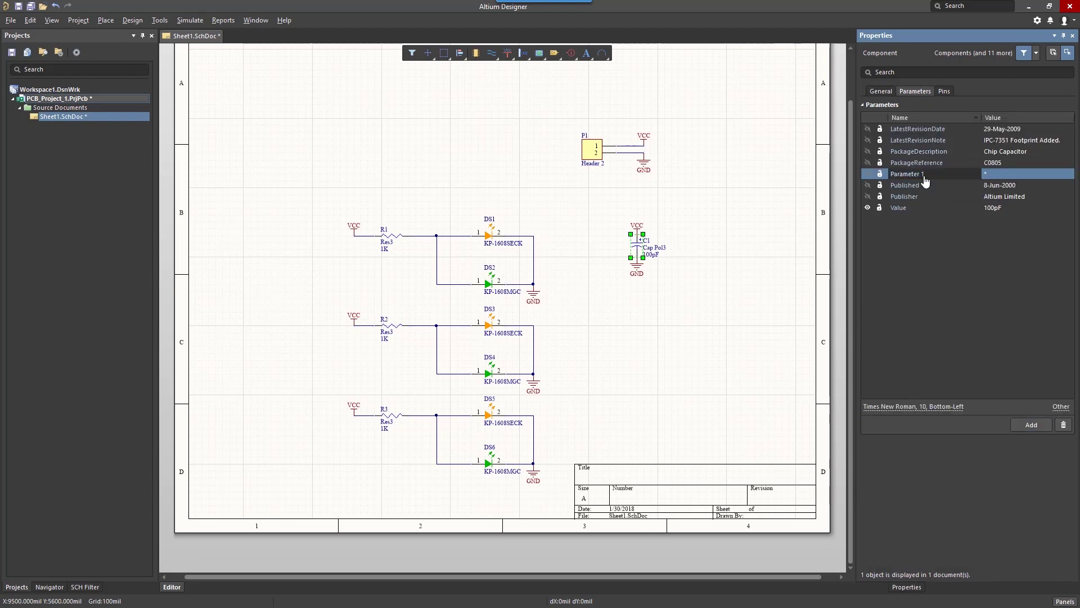
type("Manufacturer")
left_click(991, 175)
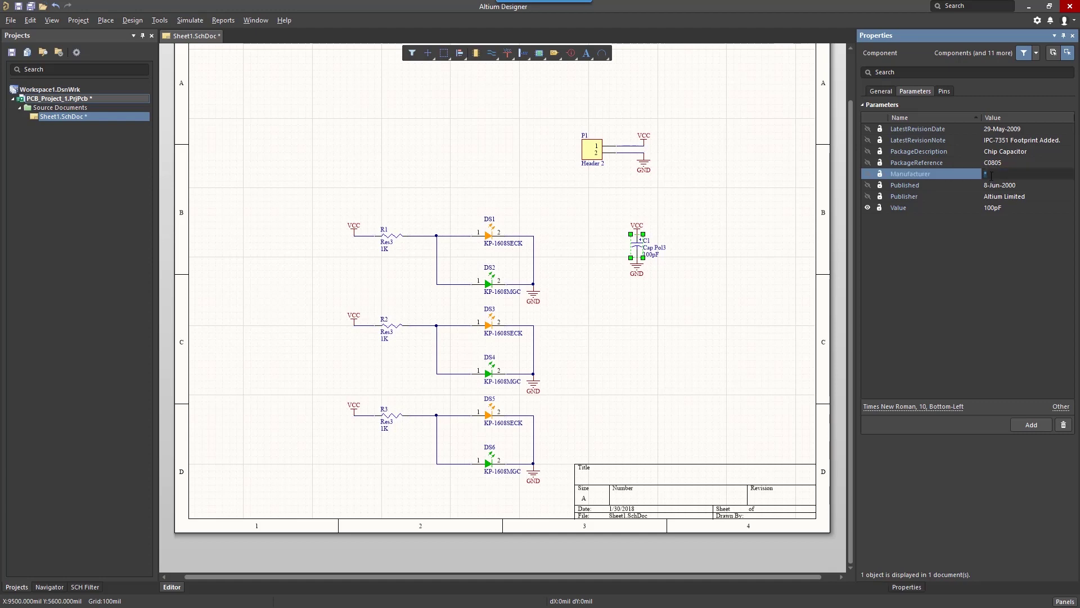
type("Kemet")
Step: Add a PartNumber parameter to C1 with value C0603C101K5GACTU pasted from the notes
left_click(1020, 430)
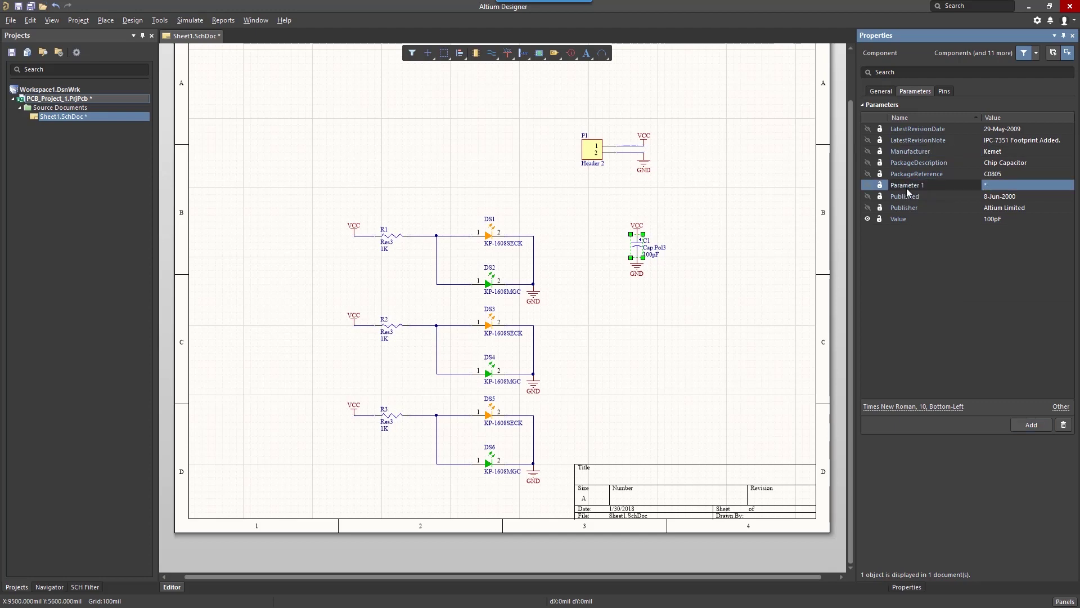
left_click(907, 186)
type("PartNumber")
key("Return")
key("alt+Tab")
double_click(776, 436)
key("ctrl+c")
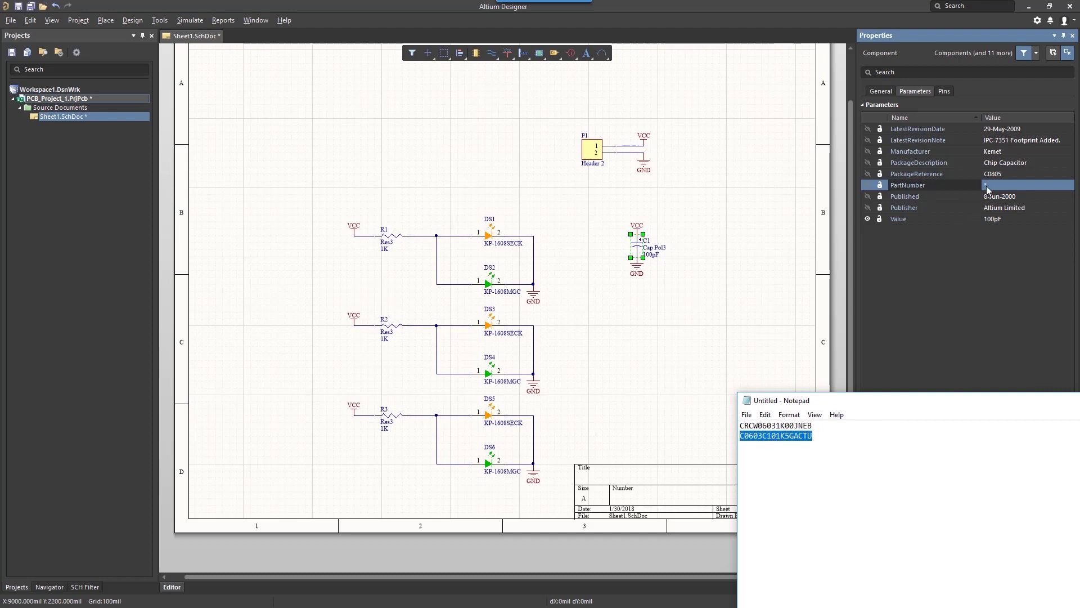
left_click(987, 187)
key("ctrl+v")
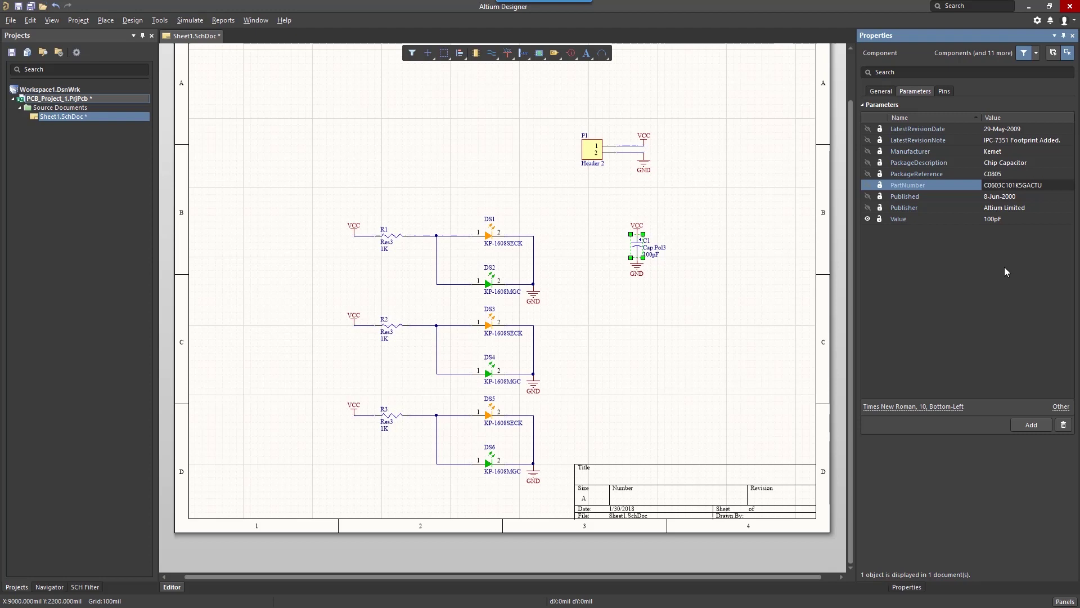
Step: Generate the Bill of Materials and move Designator, Description and Comment into Designator–Description–LibRef–Comment order
left_click(227, 24)
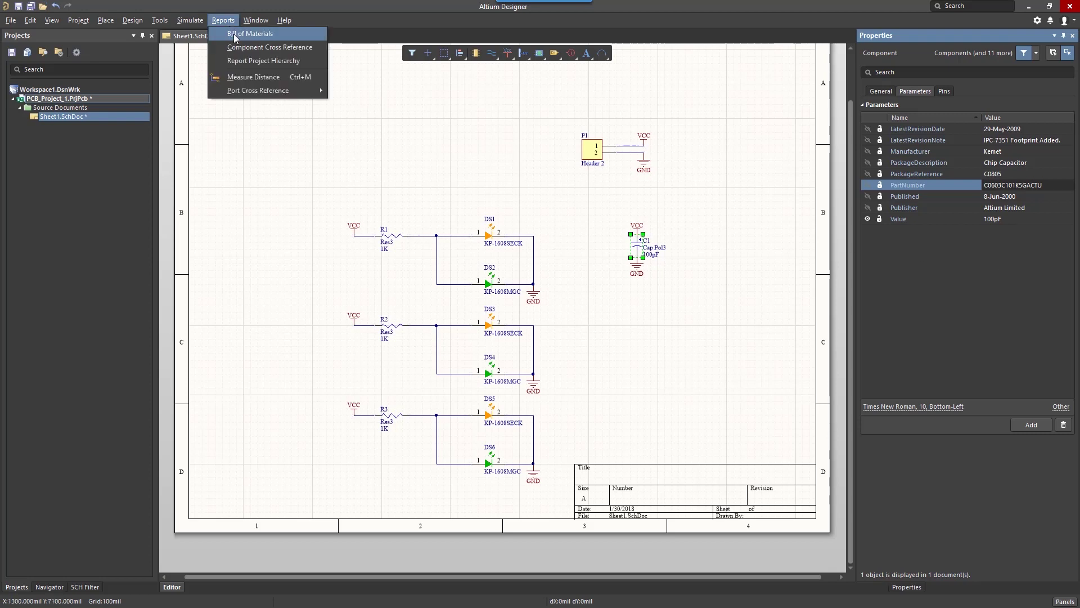
left_click(235, 34)
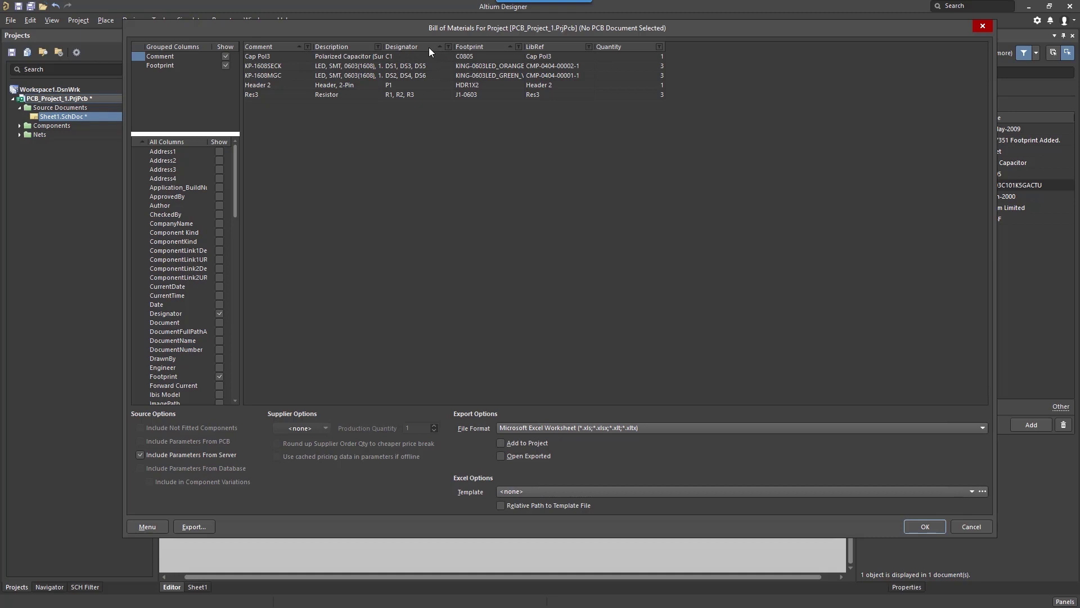
left_click_drag(428, 47, 289, 46)
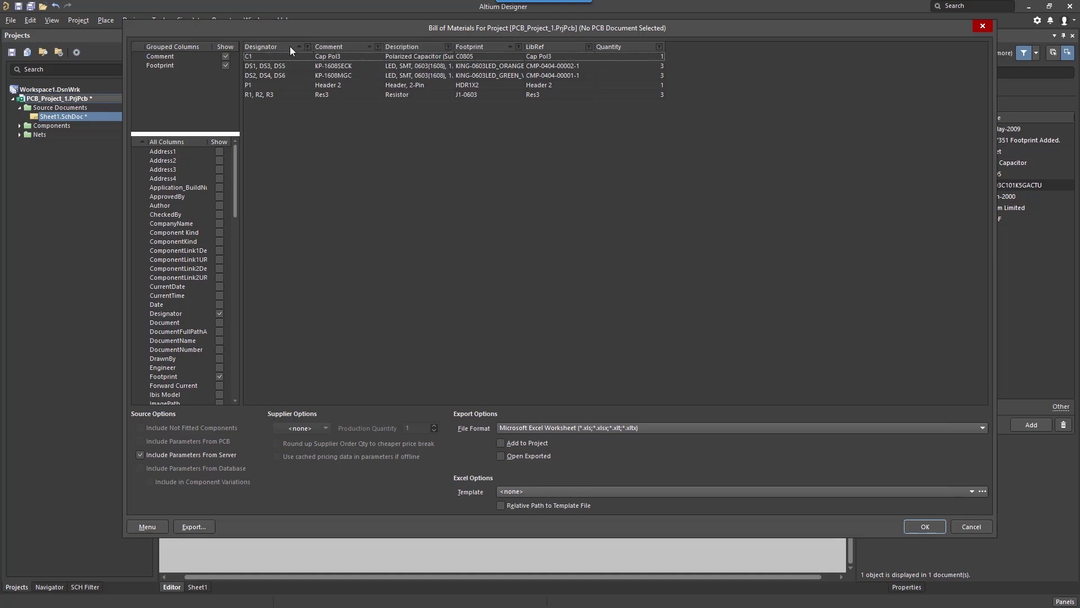
left_click_drag(403, 47, 324, 48)
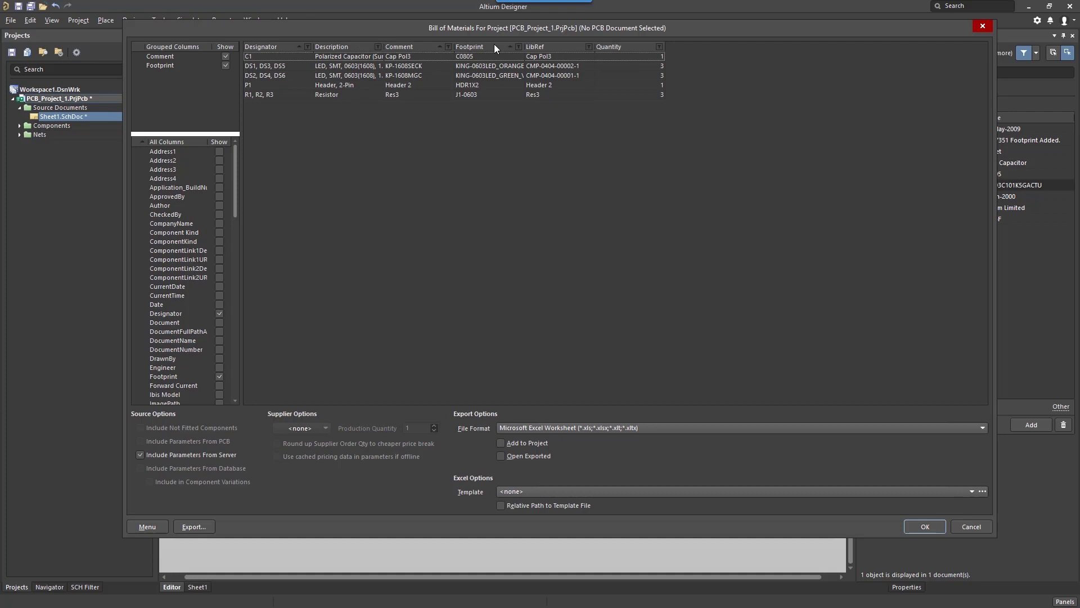
left_click_drag(416, 47, 393, 49)
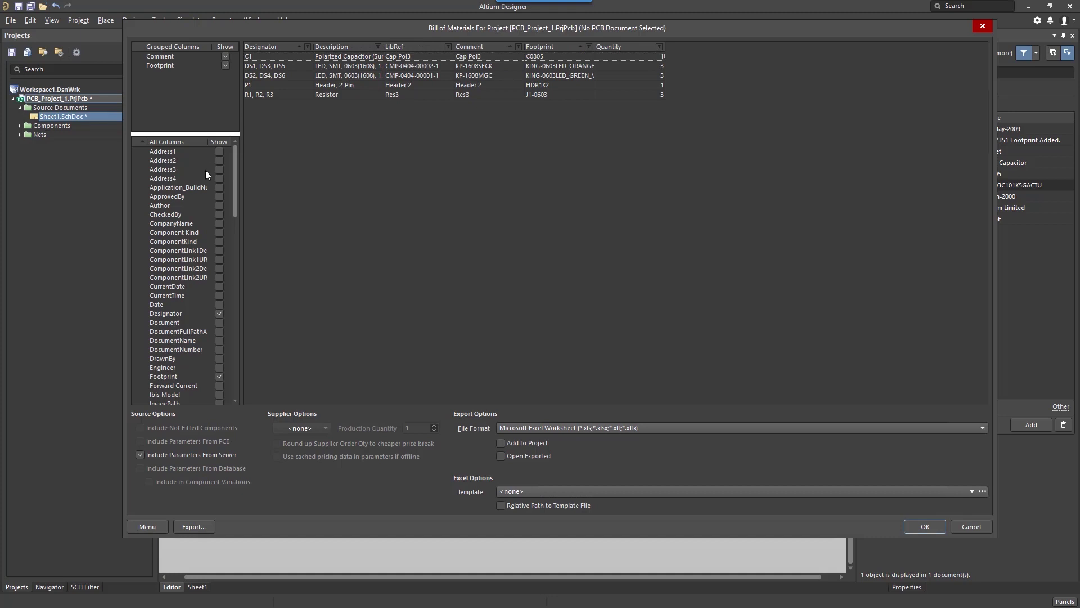
Step: Show the PartNumber column in the BOM and auto-fit all column widths
scroll(201, 207, "down", 13)
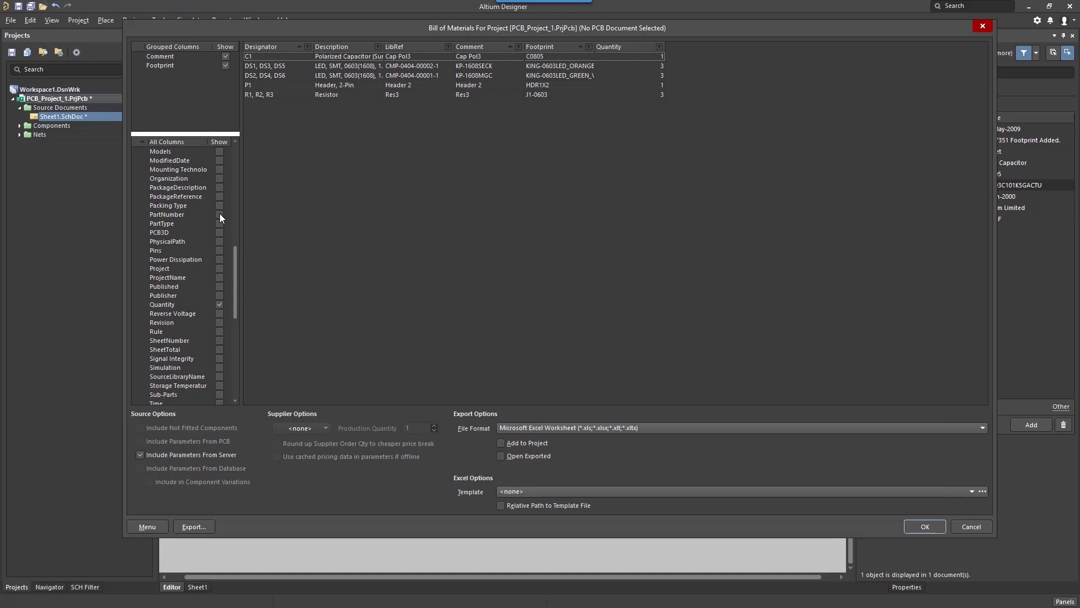
left_click(220, 215)
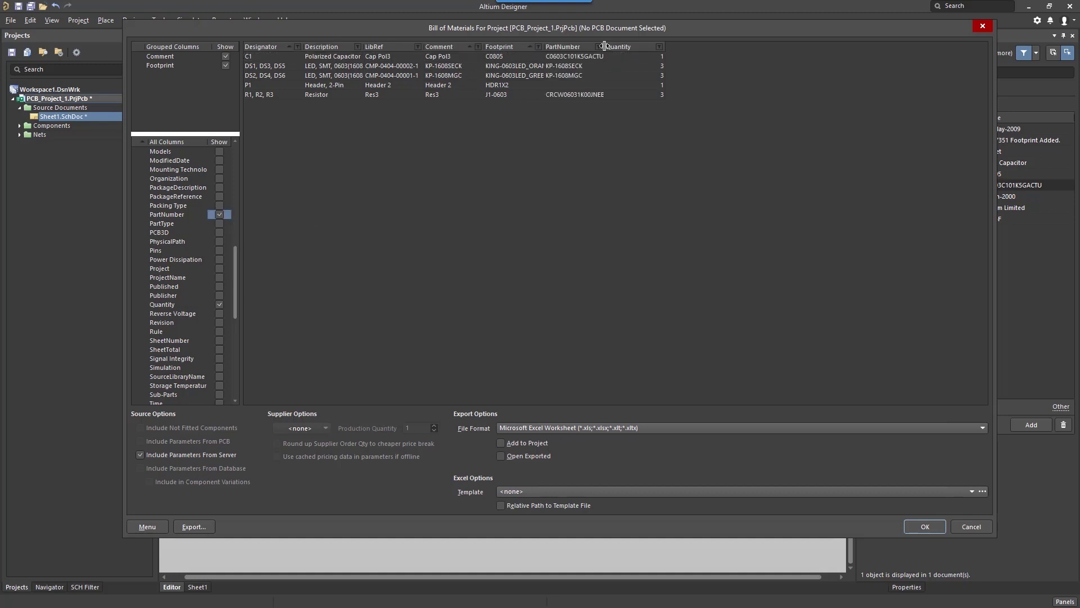
double_click(359, 46)
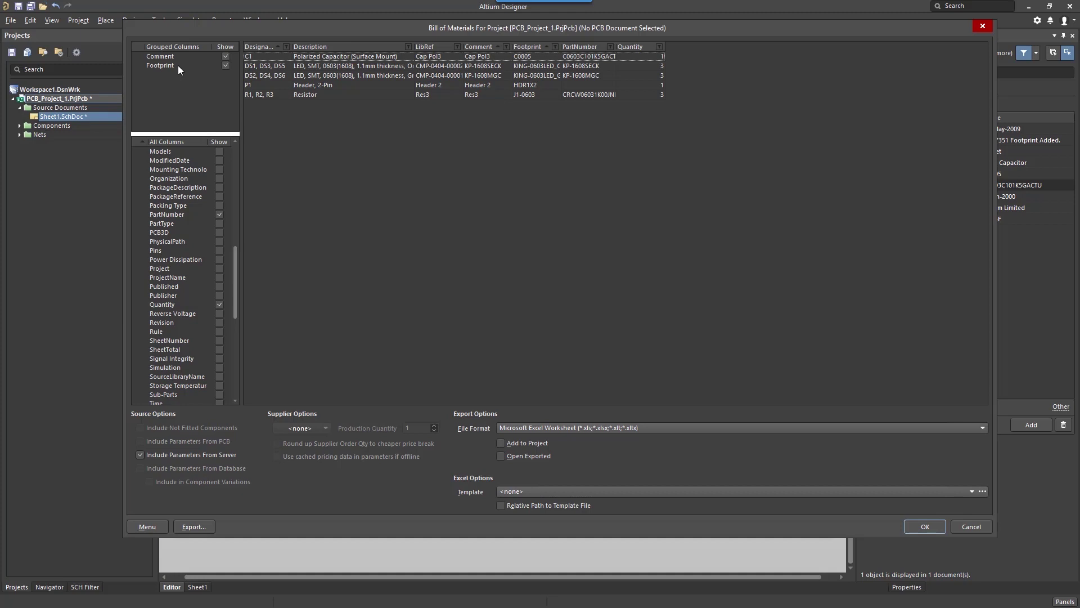
Step: Remove Footprint and Comment from Grouped Columns, leaving PartNumber grouping, and widen Description
left_click_drag(178, 66, 188, 180)
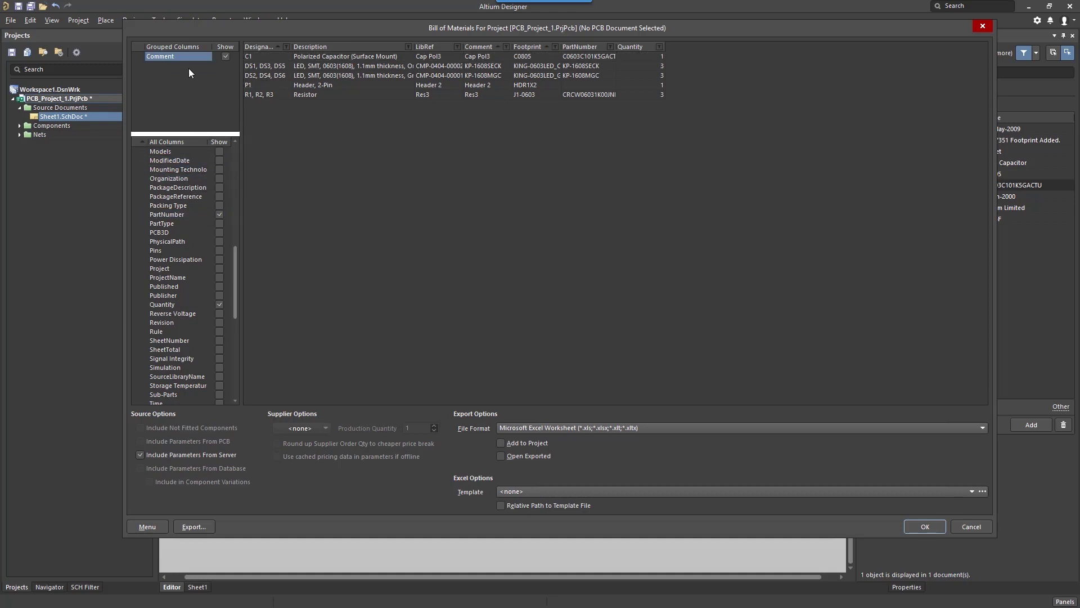
left_click_drag(185, 57, 204, 78)
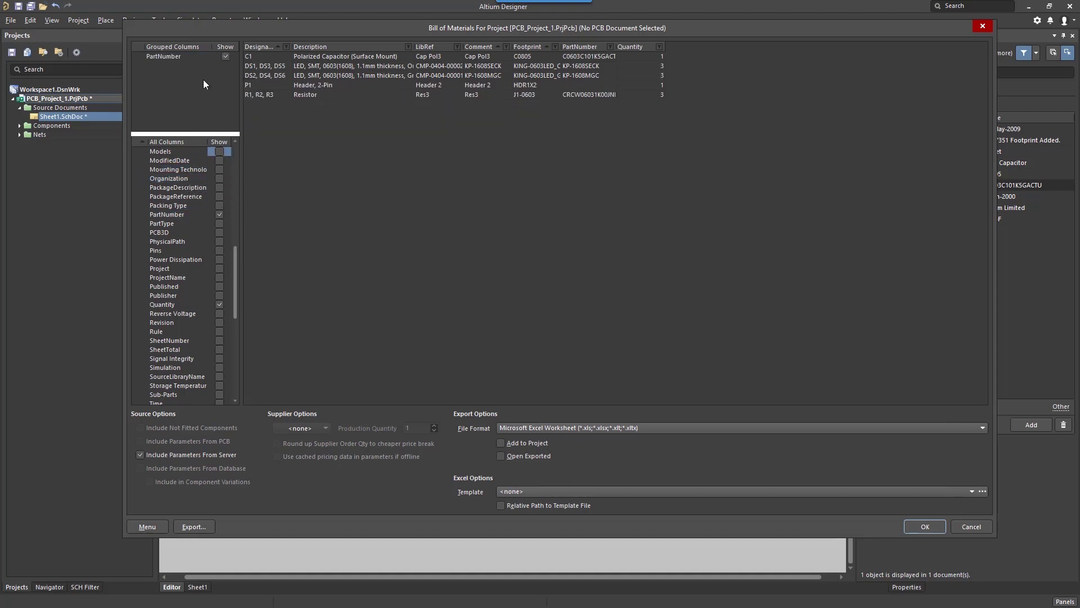
left_click_drag(415, 47, 441, 47)
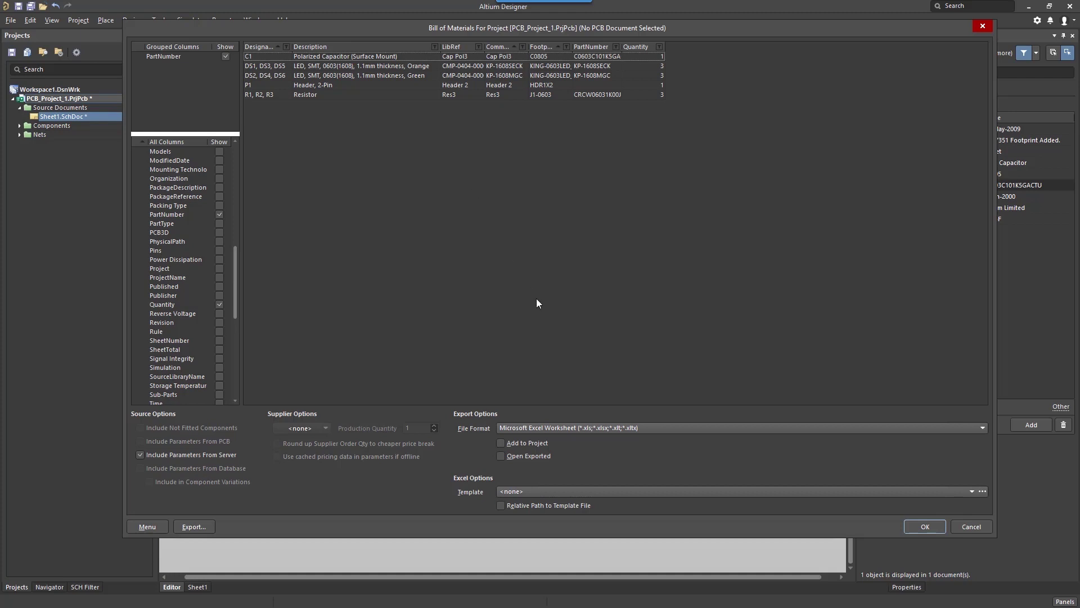
Step: Export the BOM as the Excel worksheet PCB_Project_1.xlsx to the Desktop, opening it after export
left_click(670, 427)
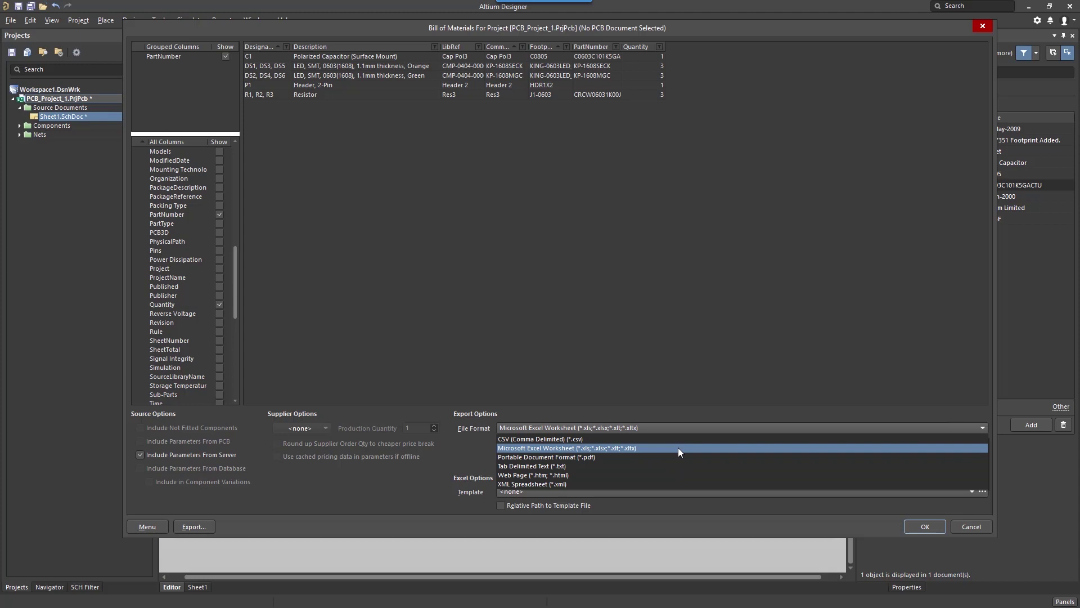
left_click(678, 448)
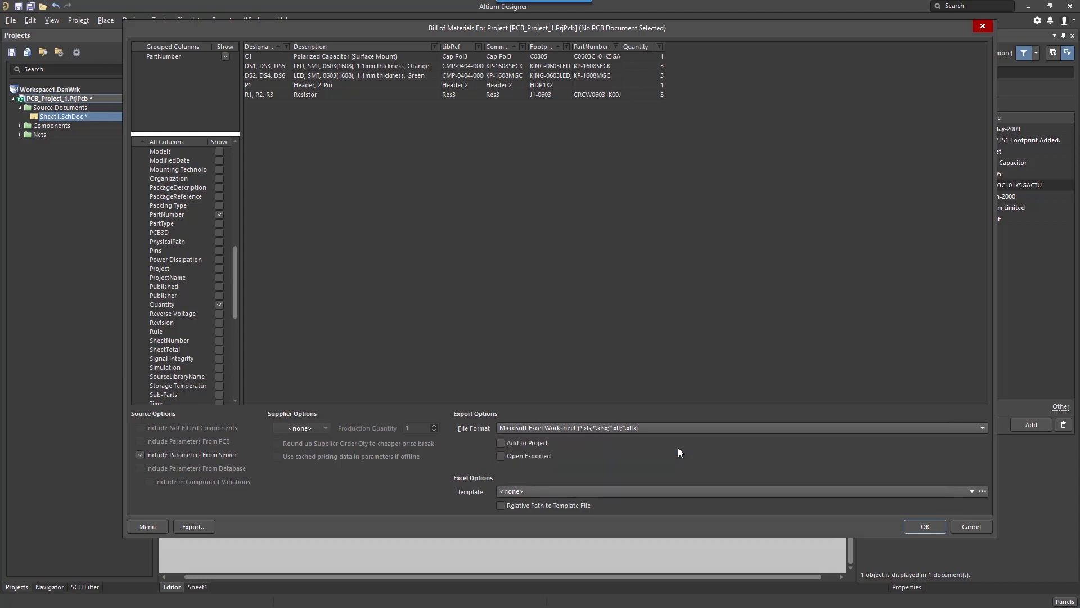
left_click(551, 460)
left_click(194, 526)
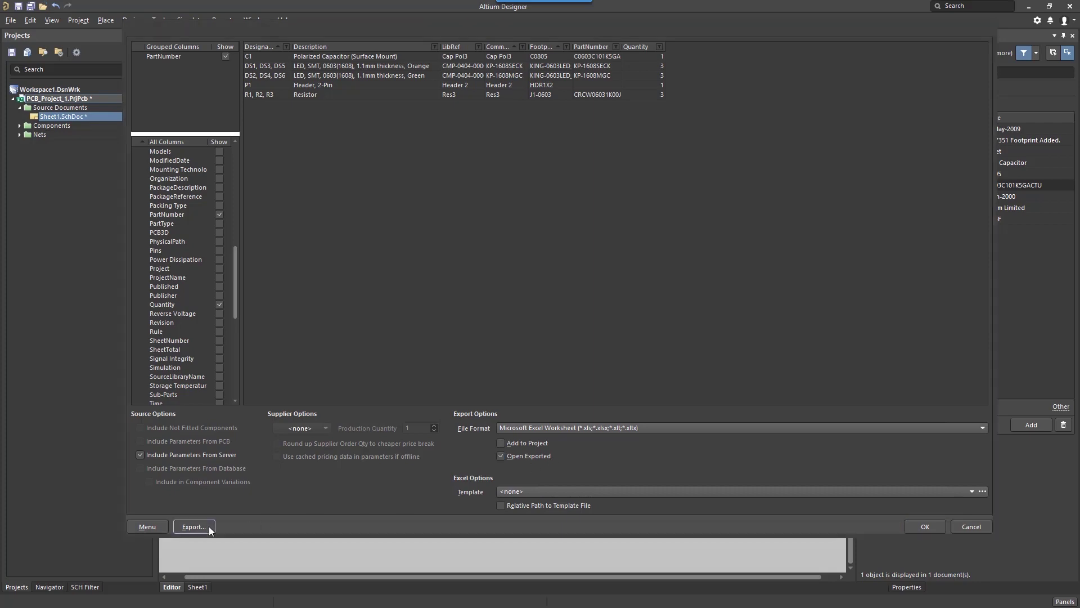
left_click(411, 273)
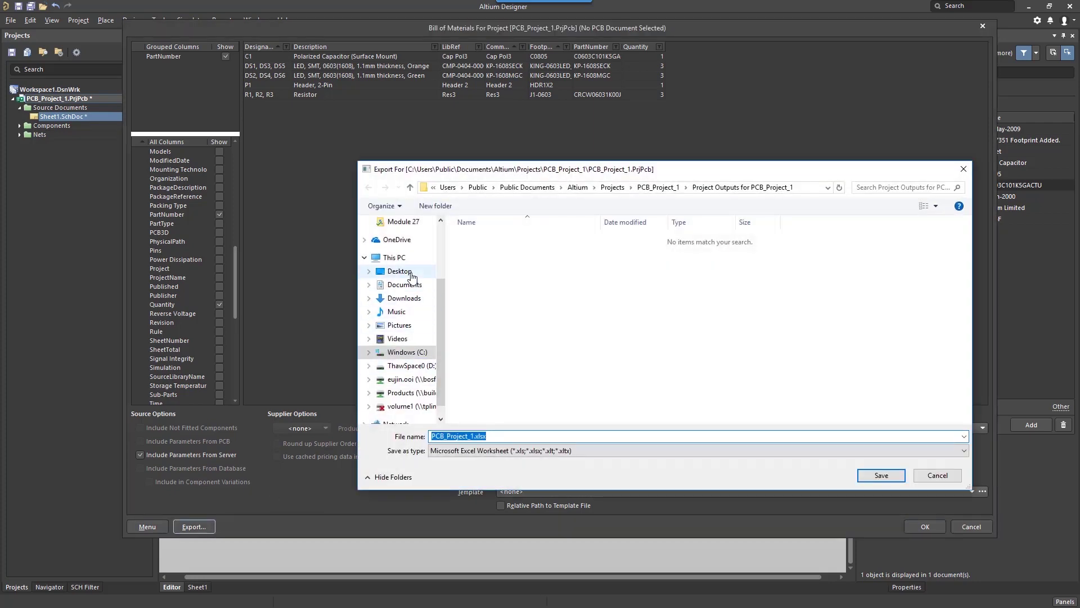
left_click(883, 475)
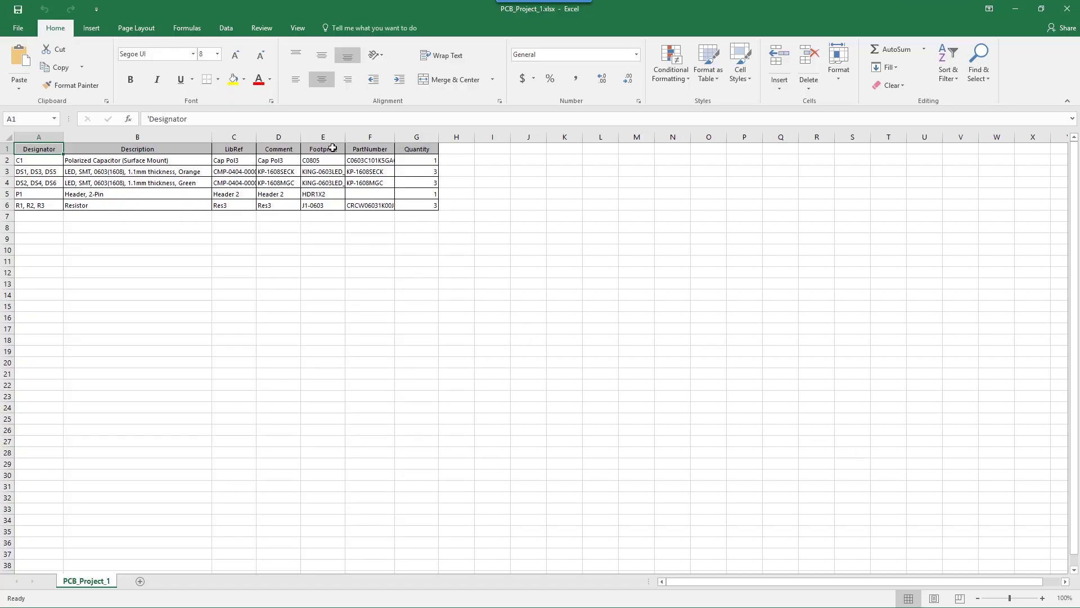
Step: Autofit the LibRef and Footprint columns, then close the workbook without saving
double_click(256, 139)
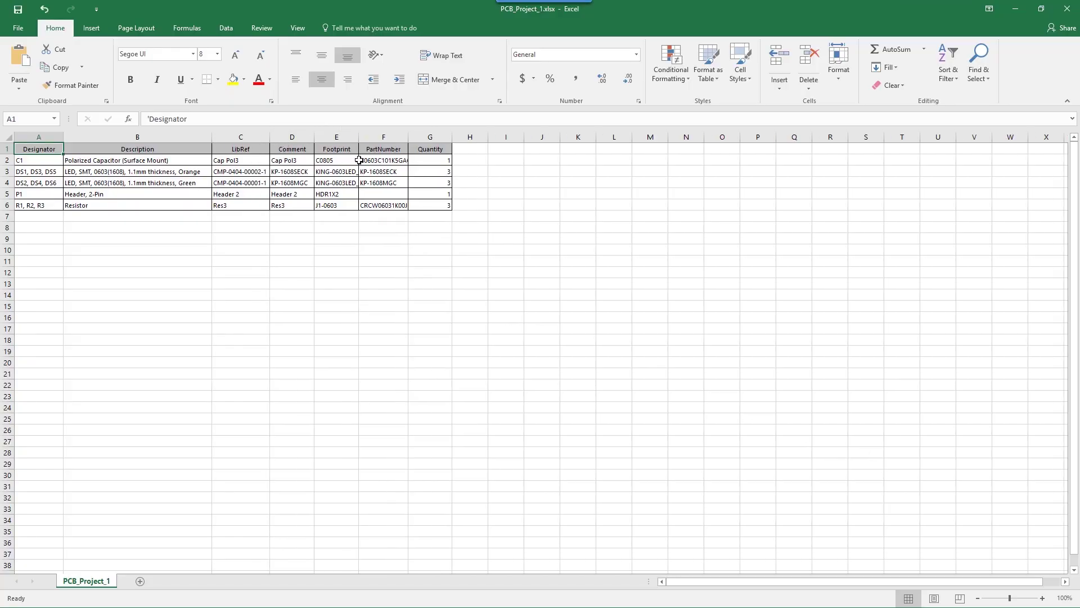
double_click(358, 137)
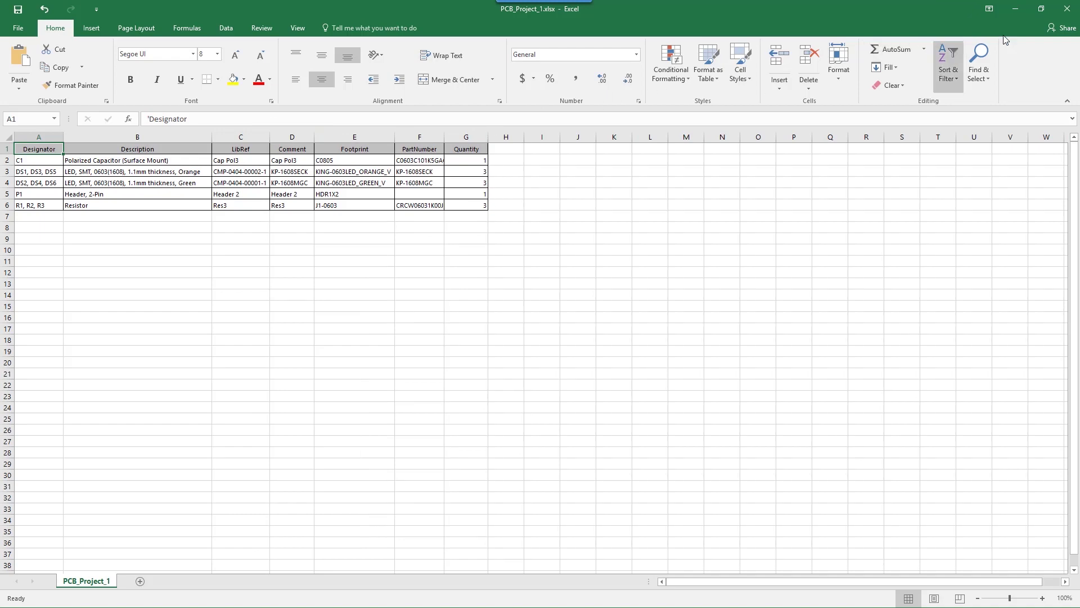
left_click(1074, 12)
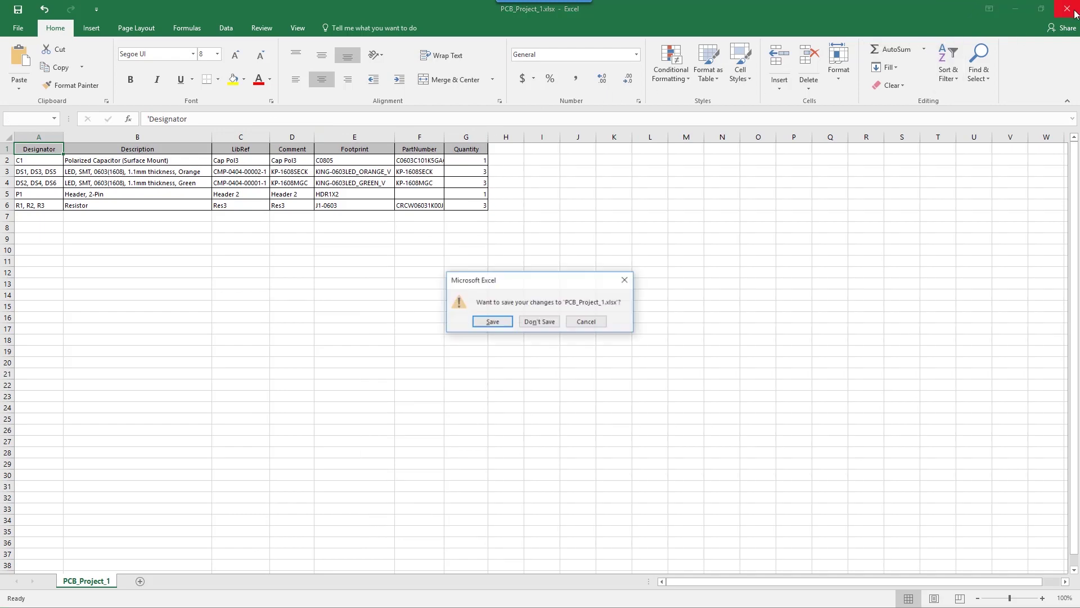
left_click(555, 321)
left_click(589, 490)
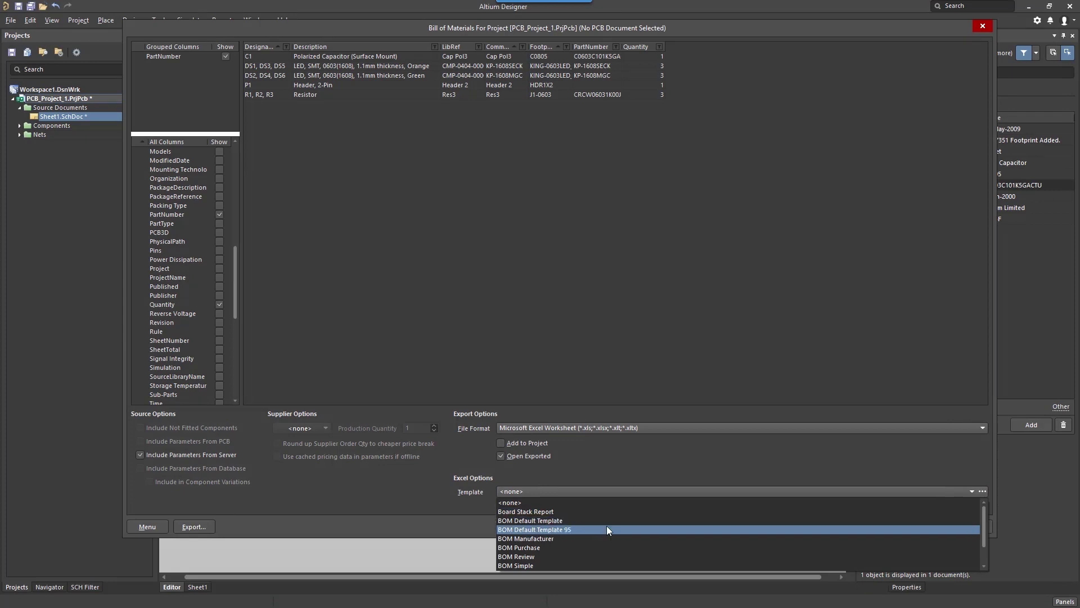
Step: Export the BOM with the BOM Default Template, adding the exported file to the project
left_click(629, 461)
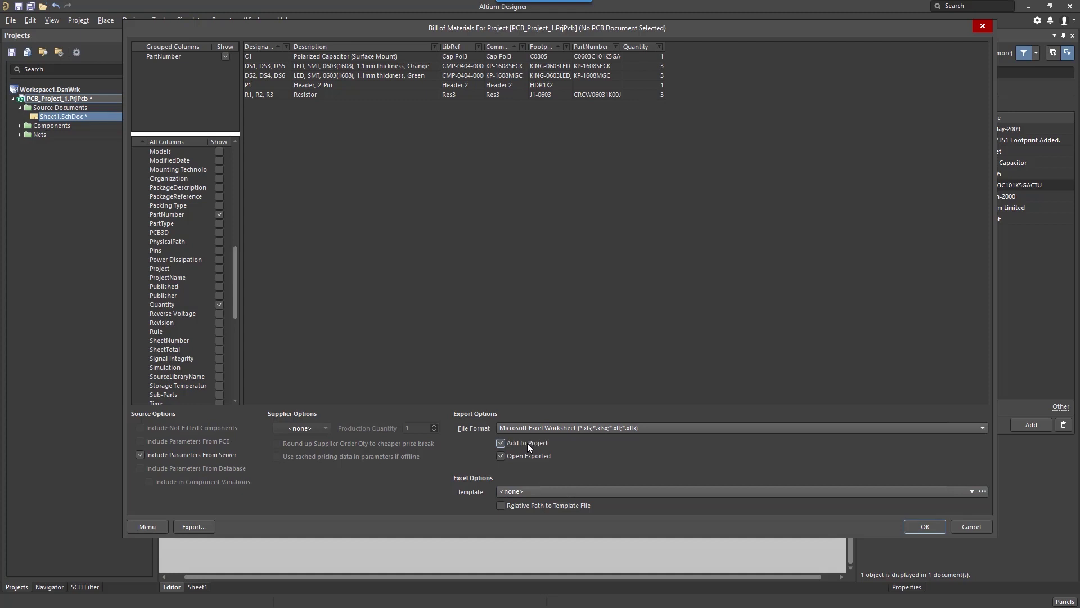
left_click(551, 492)
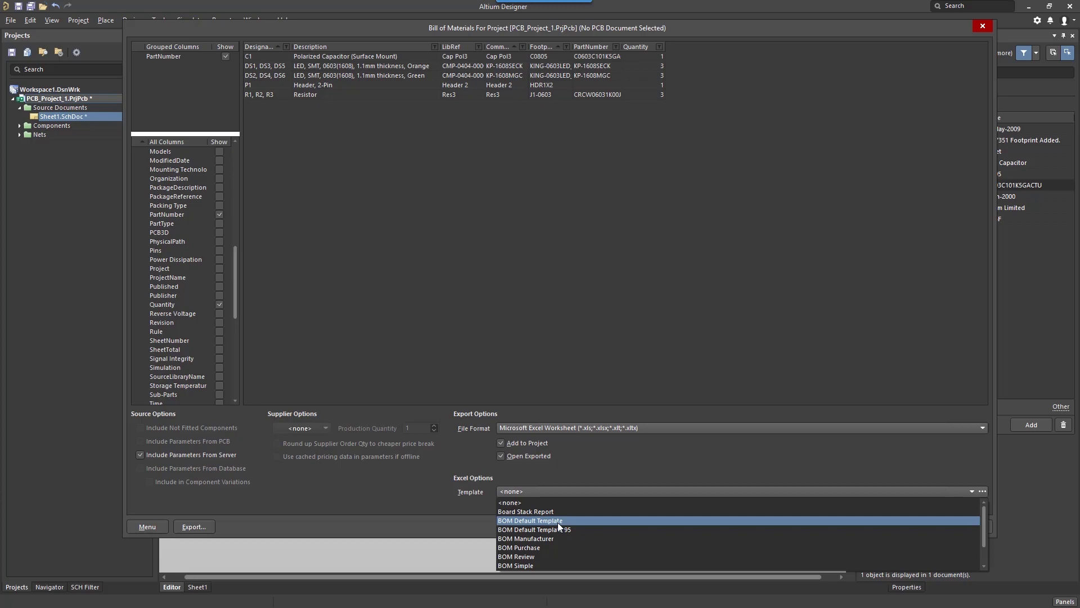
left_click(558, 520)
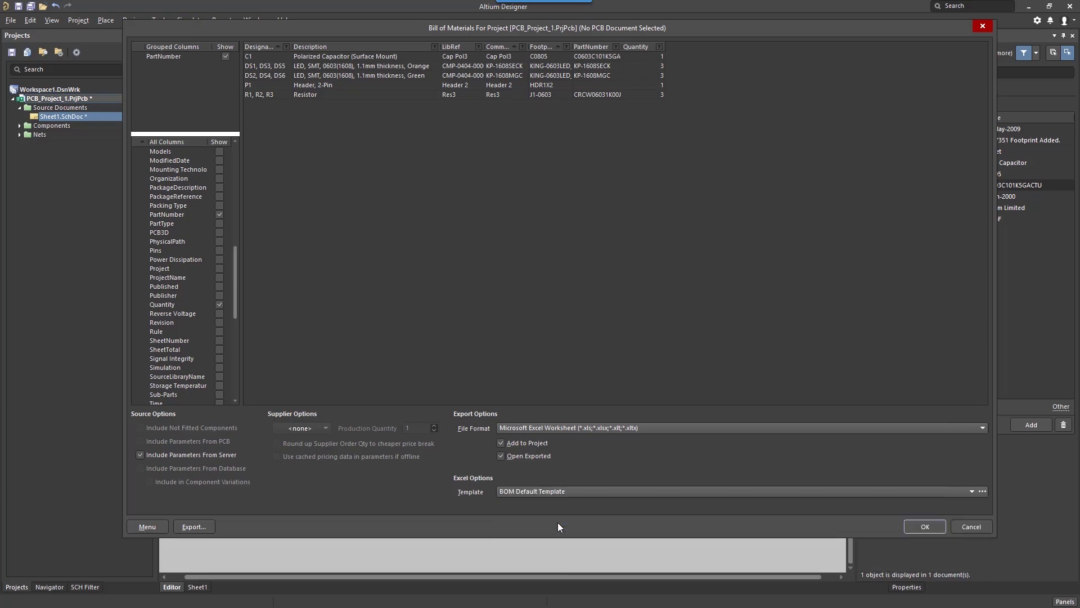
left_click(194, 526)
left_click(875, 476)
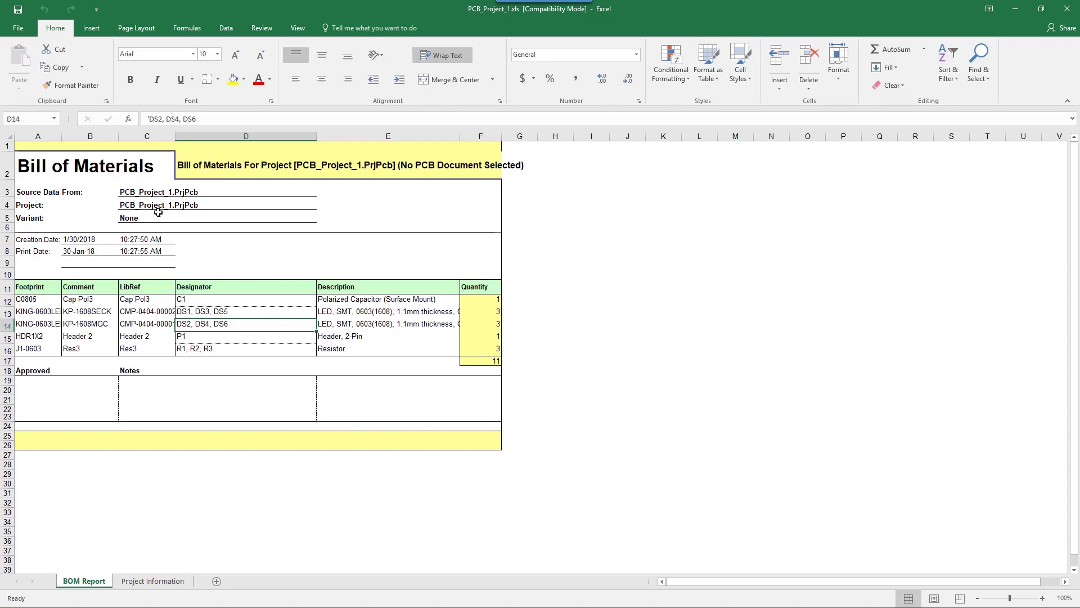
Step: Review the project name, creation date and time, and the orange LED row (DS1, DS3, DS5), then close without saving
left_click(142, 206)
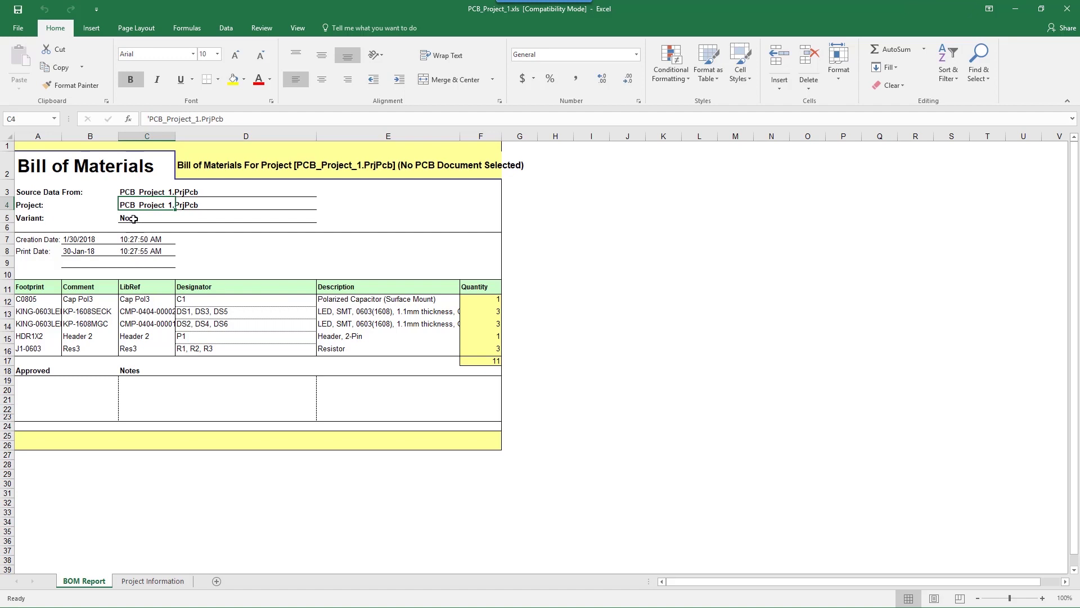
left_click(93, 239)
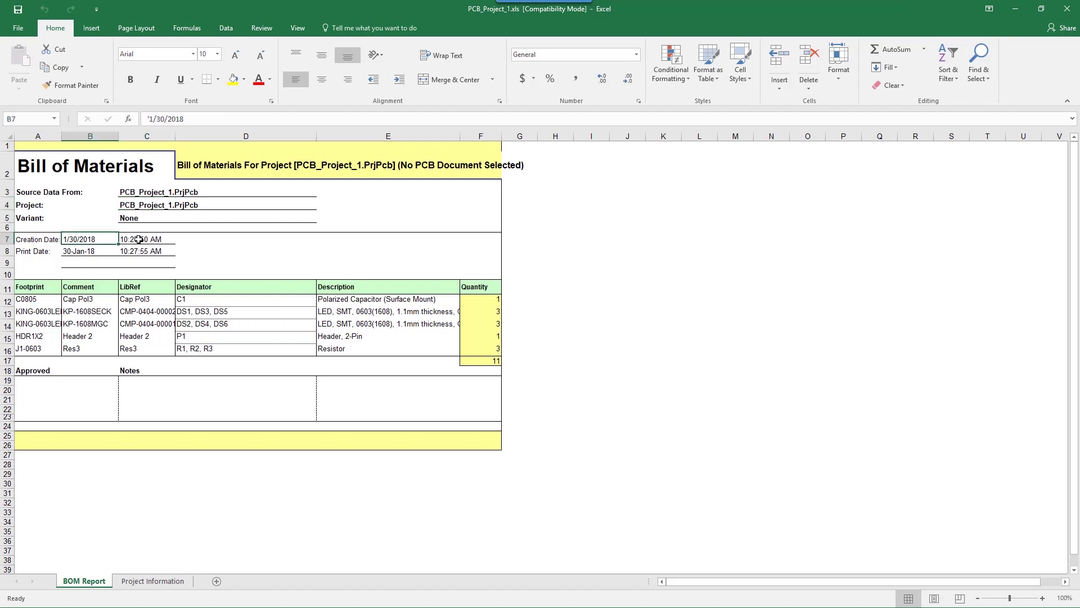
left_click(150, 241)
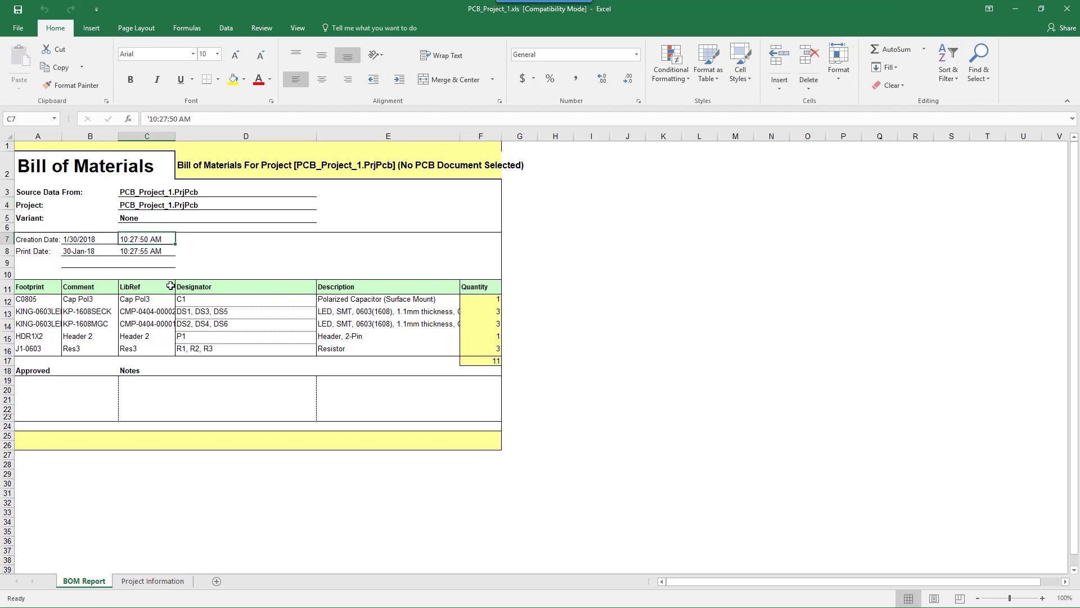
left_click(166, 311)
left_click(241, 313)
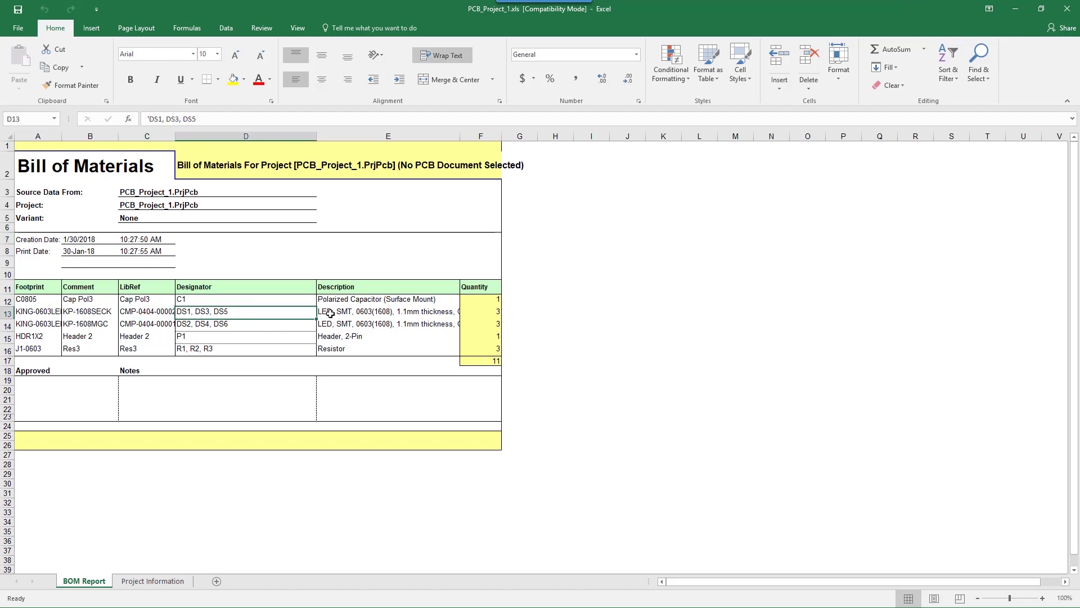
left_click(331, 313)
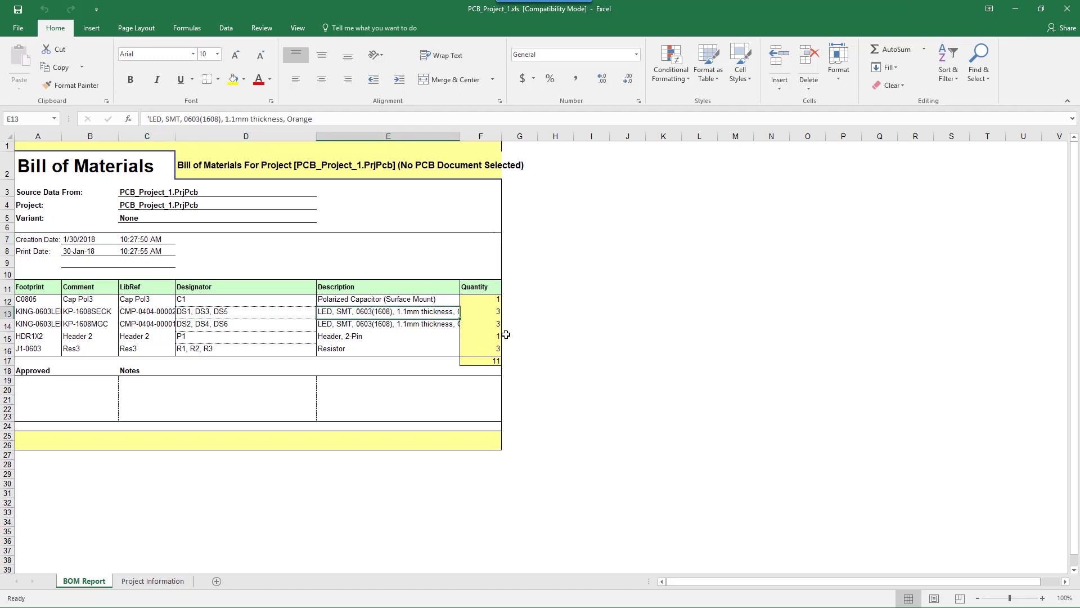
left_click(1062, 9)
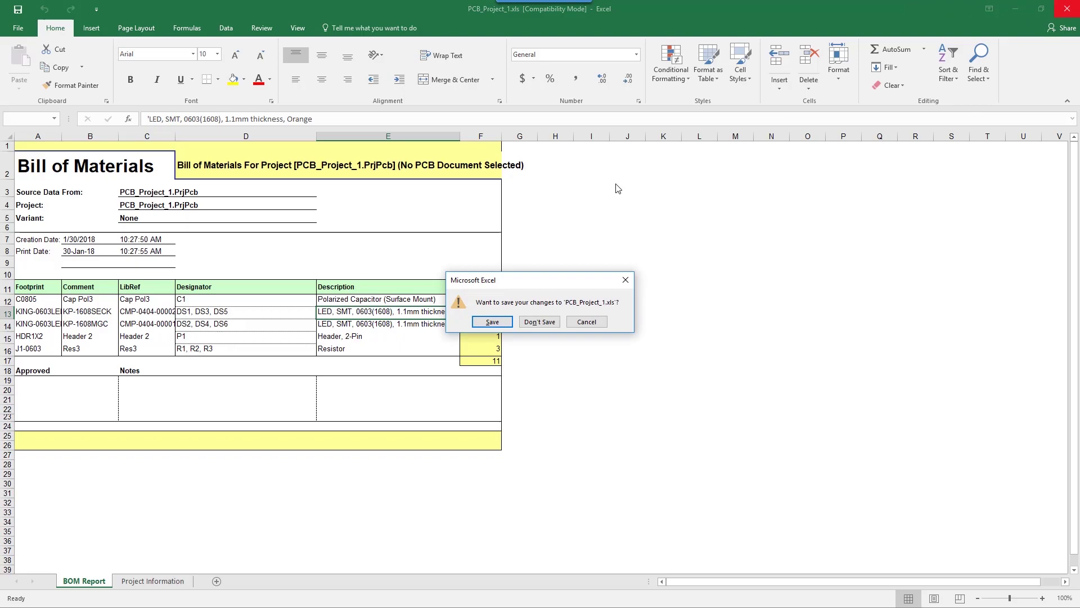
left_click(538, 324)
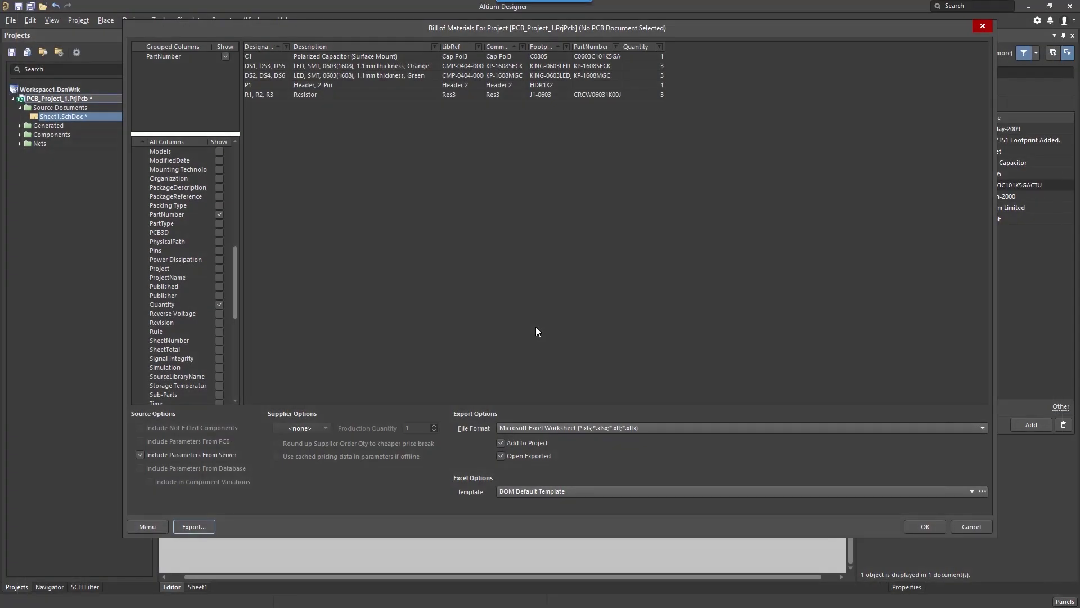
Step: Enable the Manufacturer 1, Manufacturer Part 1 and Supplier 1 columns under Solution 1
left_click_drag(237, 283, 233, 378)
left_click(135, 296)
scroll(174, 317, "down", 1)
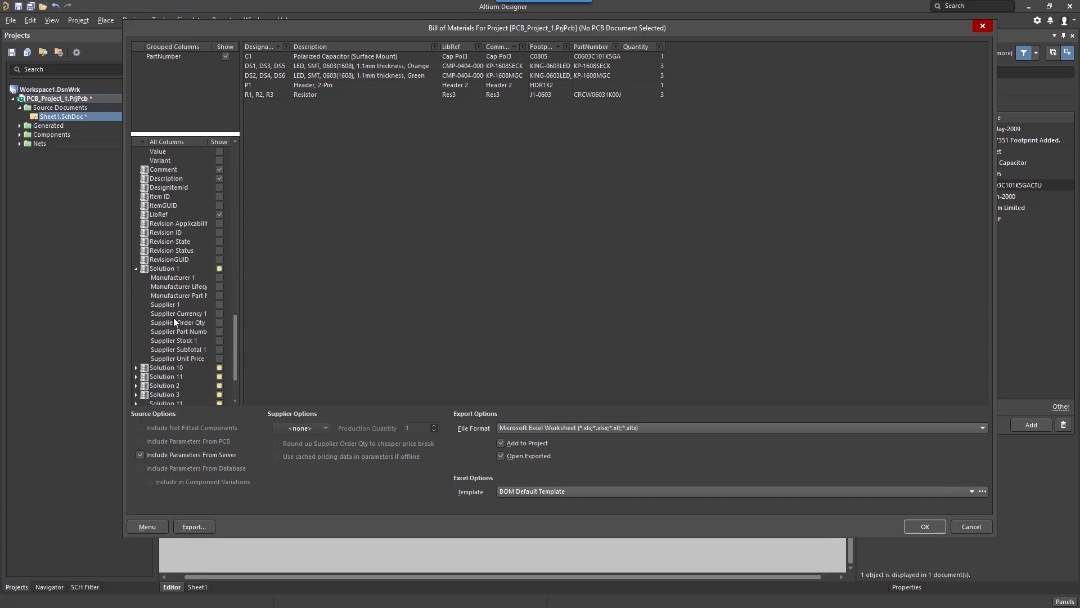
left_click(219, 278)
left_click(219, 295)
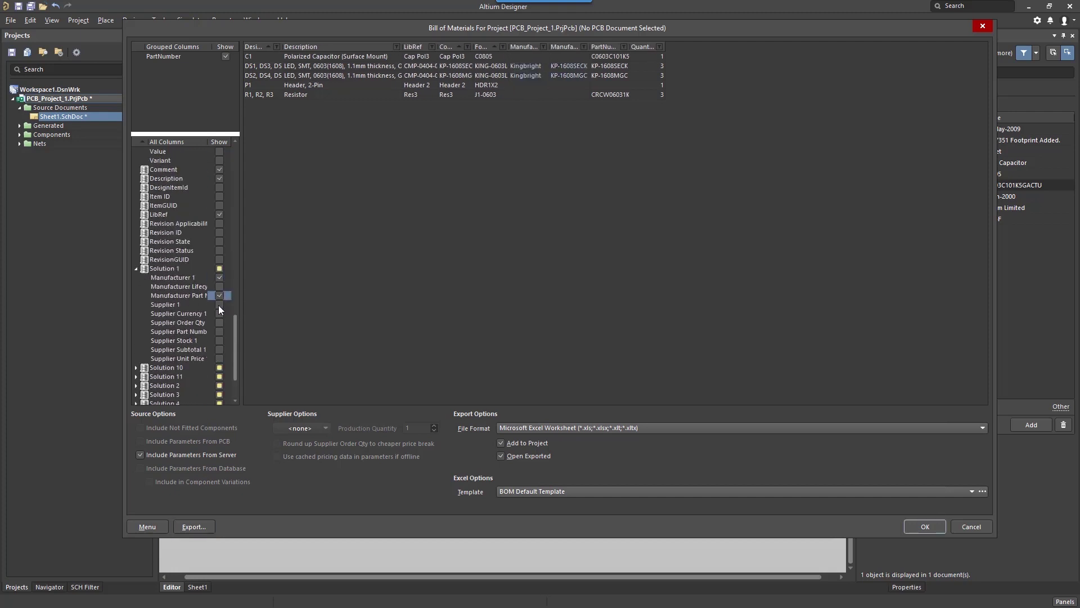
left_click(219, 304)
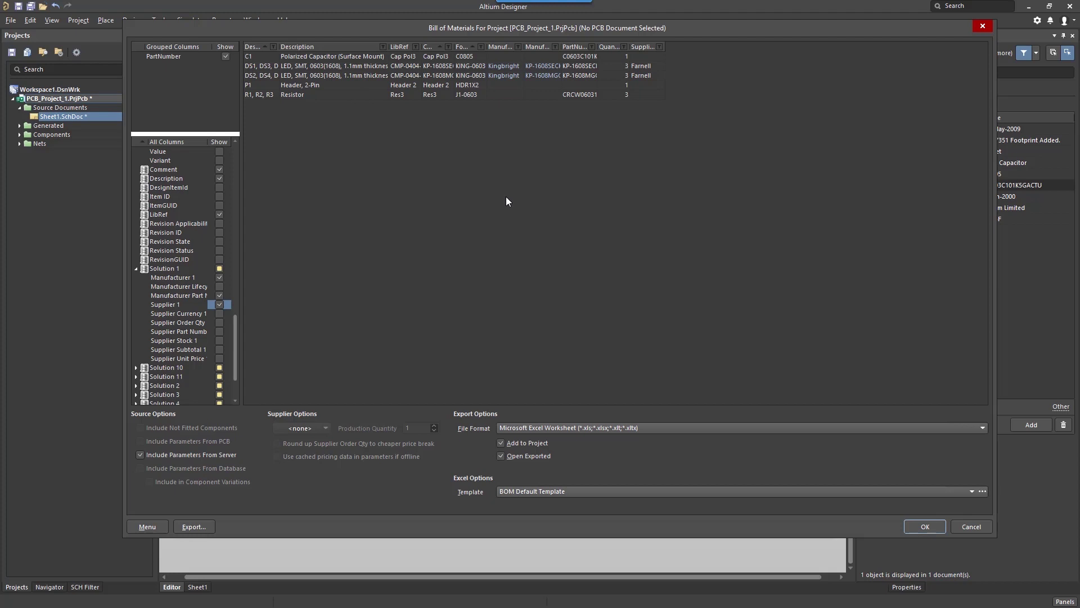
Step: Confirm the BOM column changes and add a new ActiveBOM document to PCB_Project_1
left_click(963, 527)
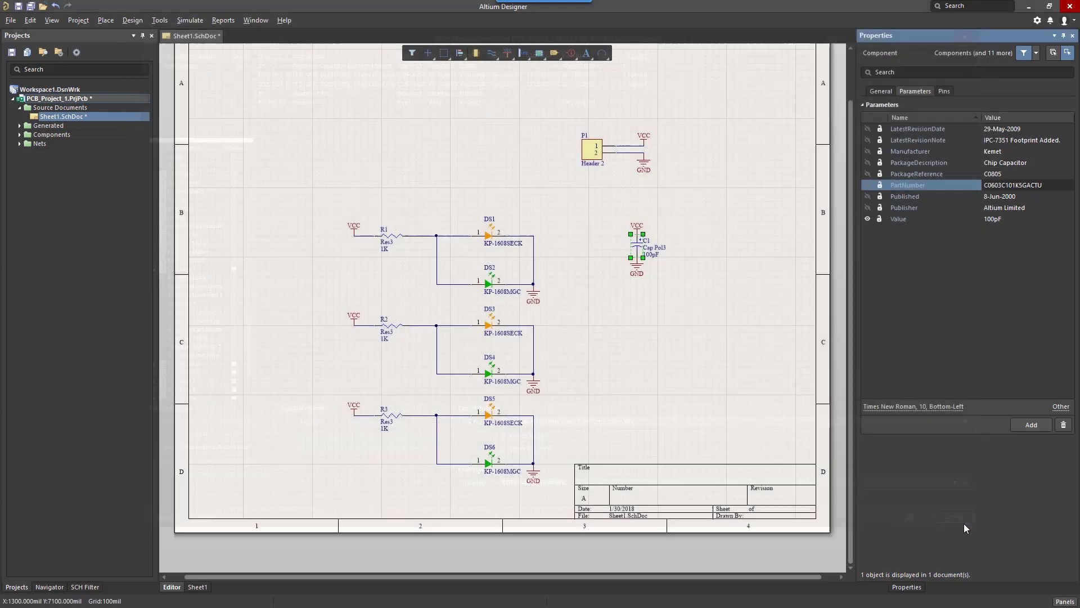
right_click(121, 96)
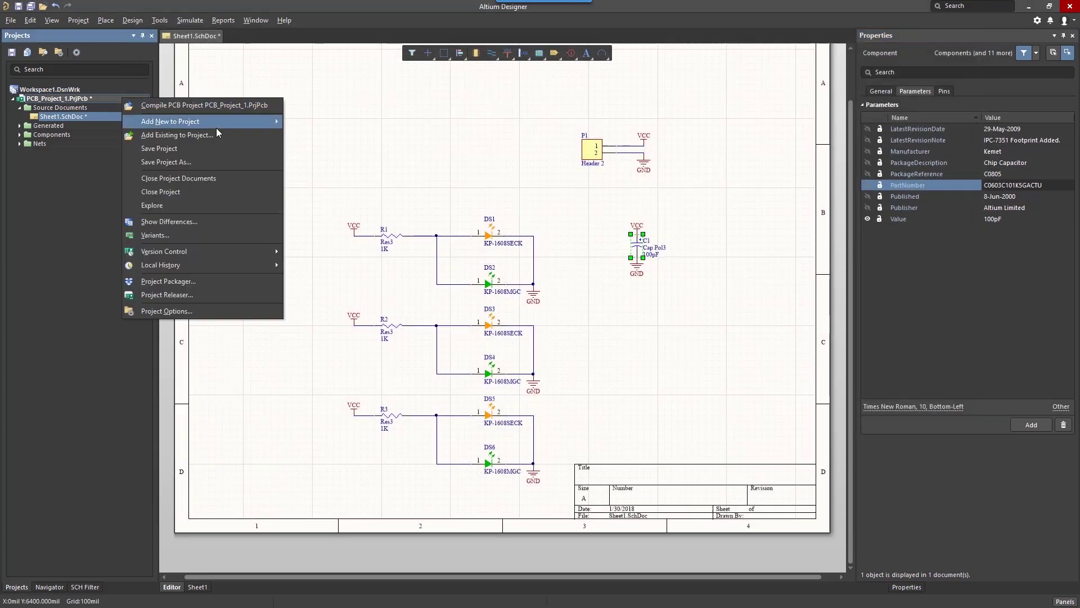
mouse_move(227, 123)
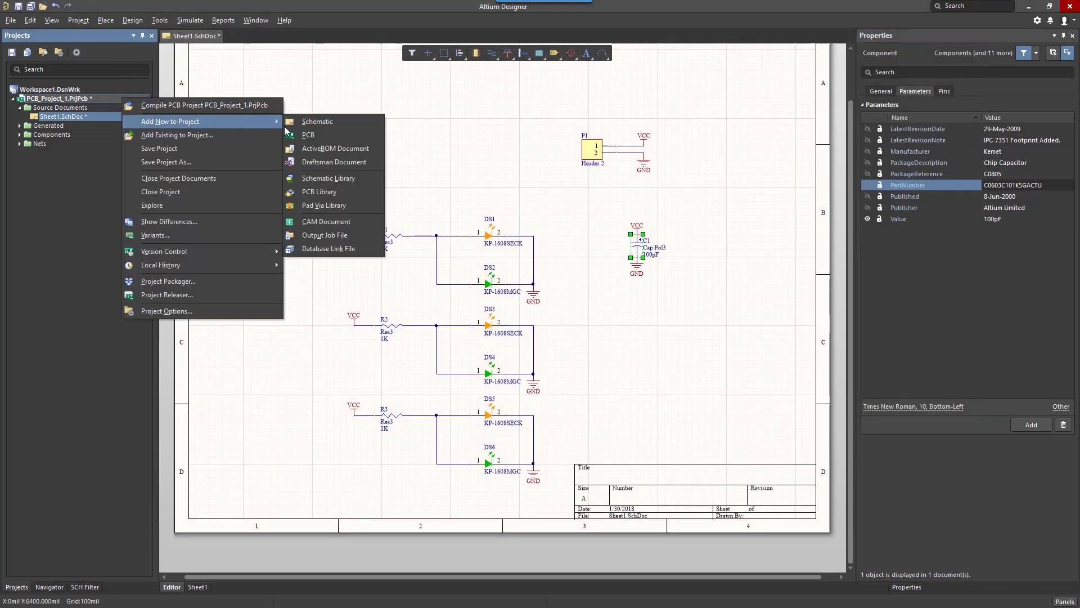
left_click(356, 151)
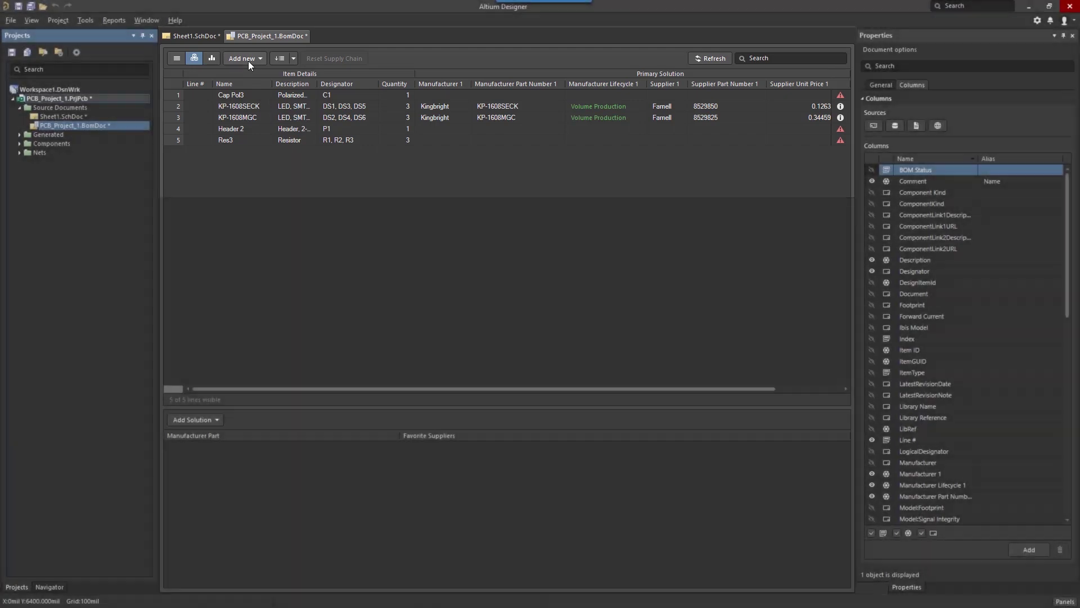
Step: Check the Add new options, toggle flat and base views, and autofit the Description column
left_click(248, 61)
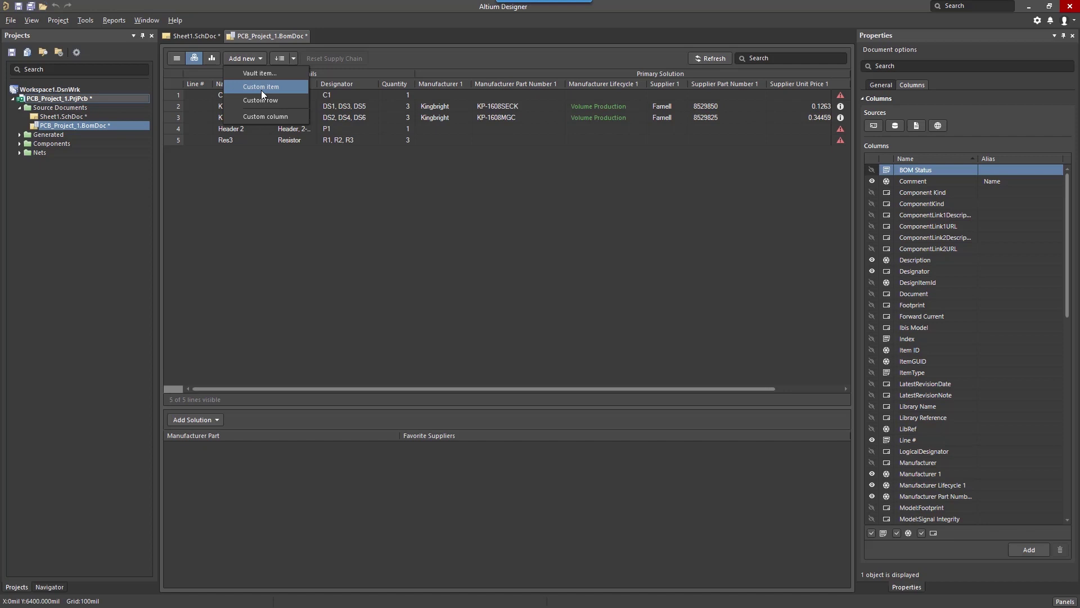
left_click(261, 90)
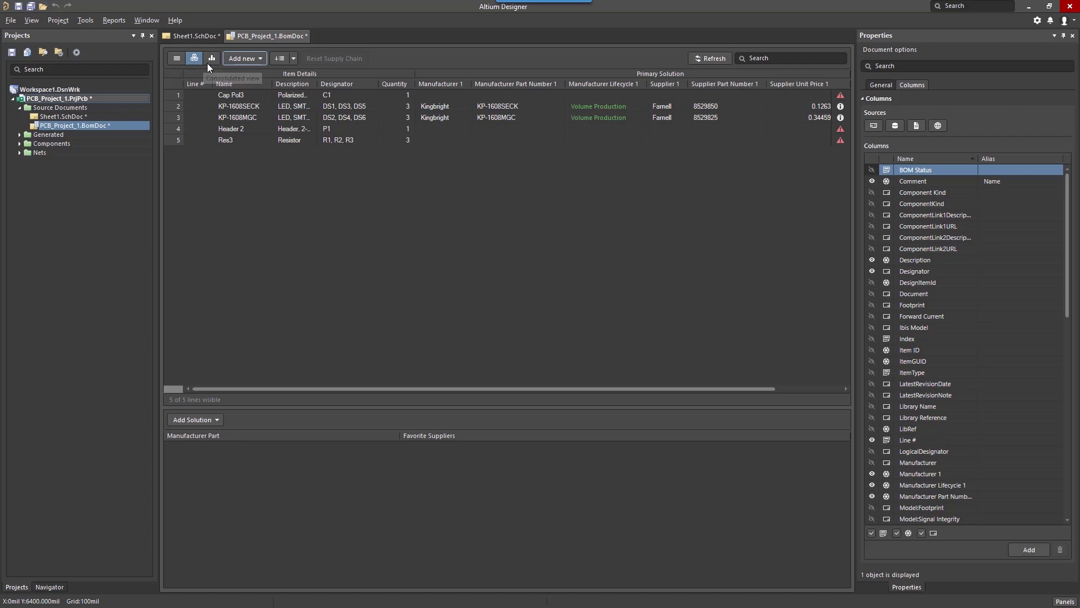
left_click(177, 59)
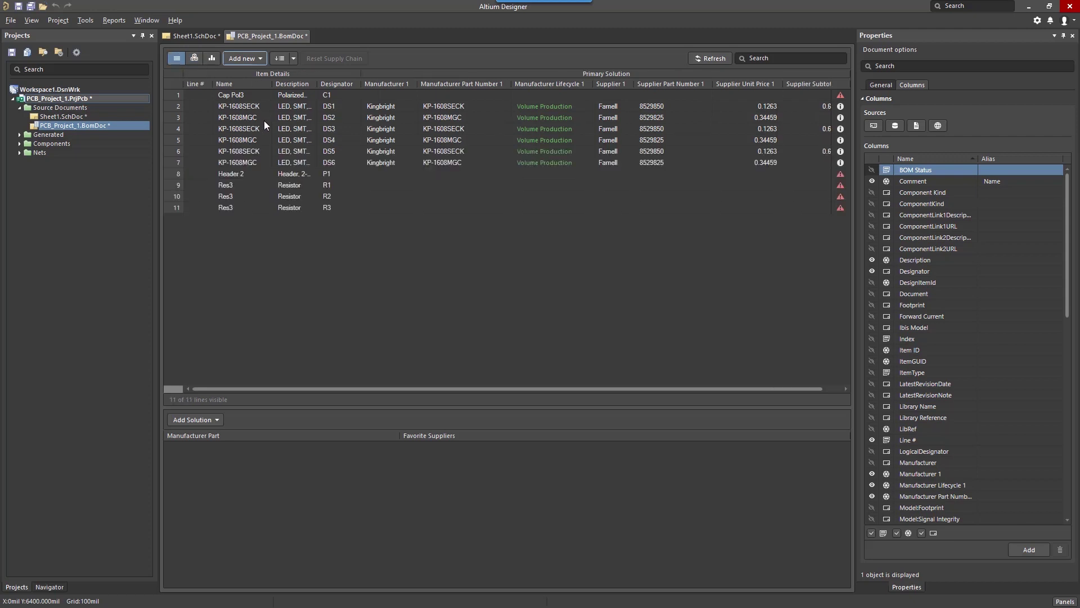
double_click(314, 84)
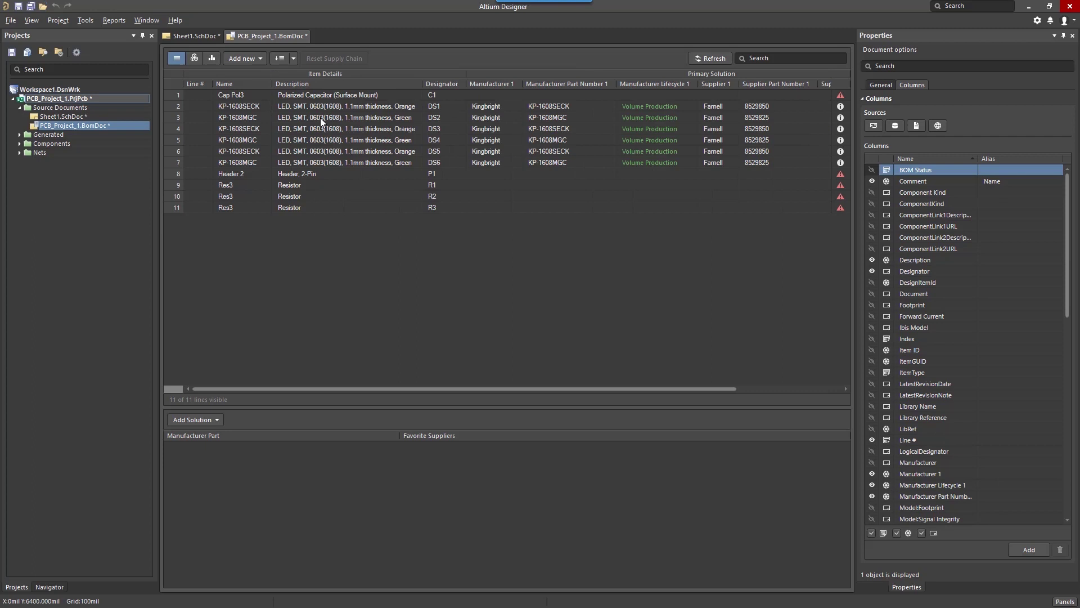
left_click(194, 59)
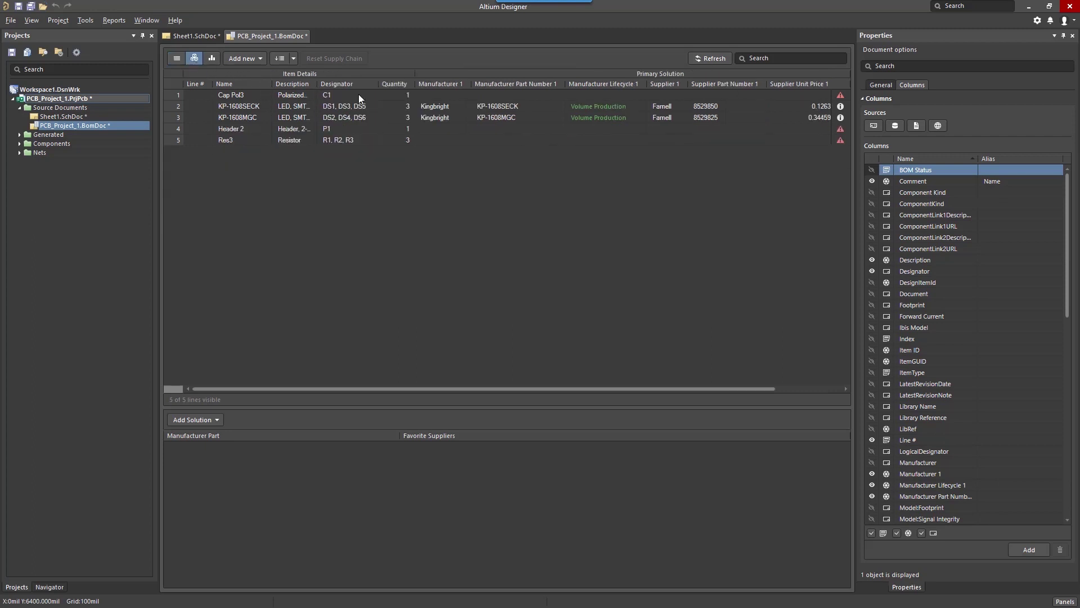
double_click(317, 82)
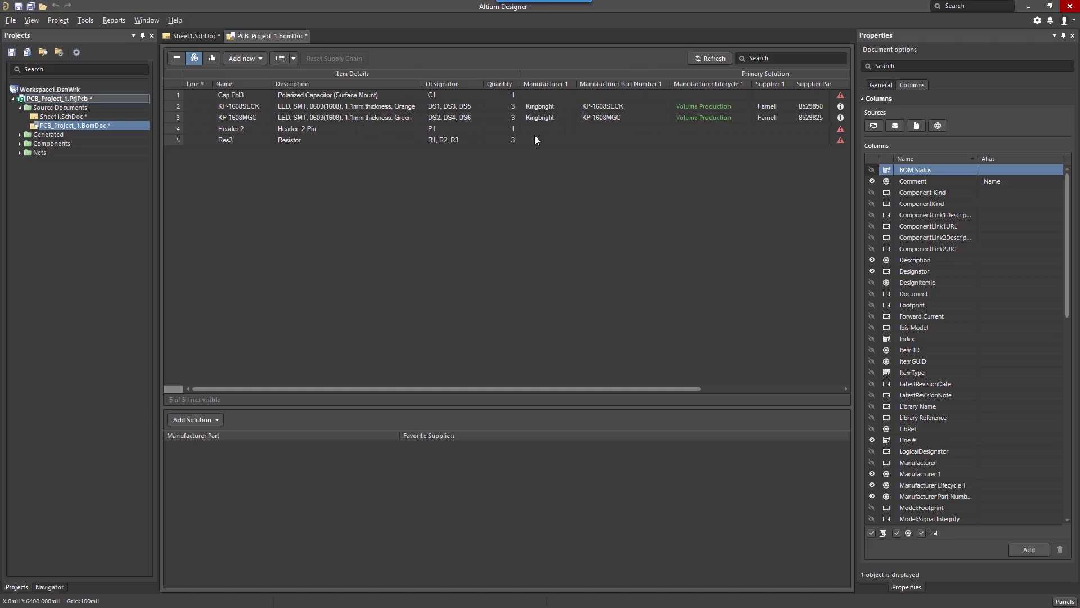
Step: Check the Component Grouping settings without changes, then number the BOM lines 1 to 5
left_click(880, 86)
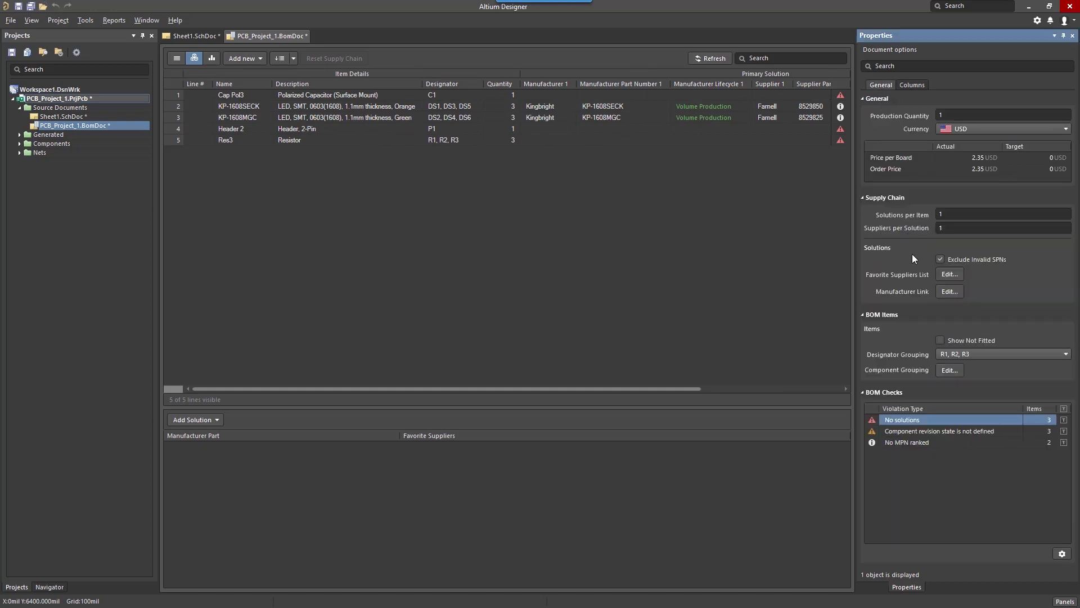
left_click(949, 370)
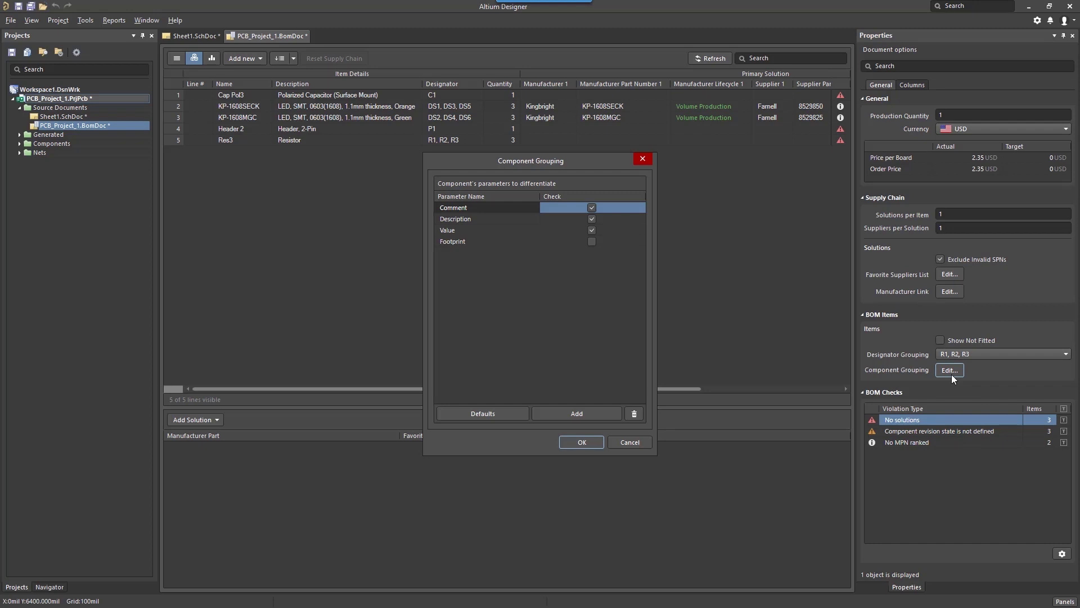
left_click(637, 442)
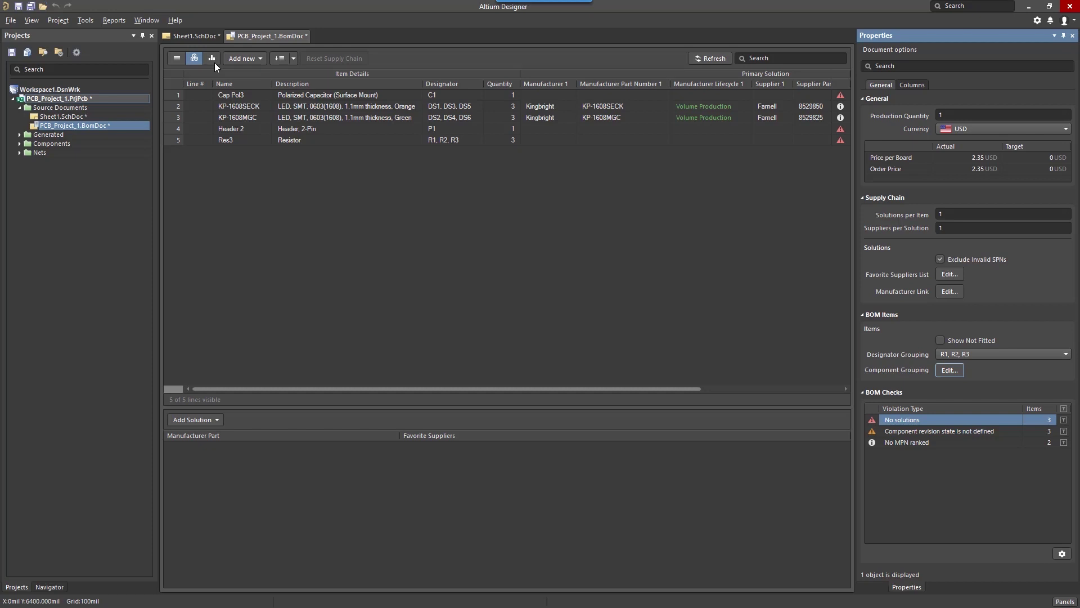
left_click(279, 59)
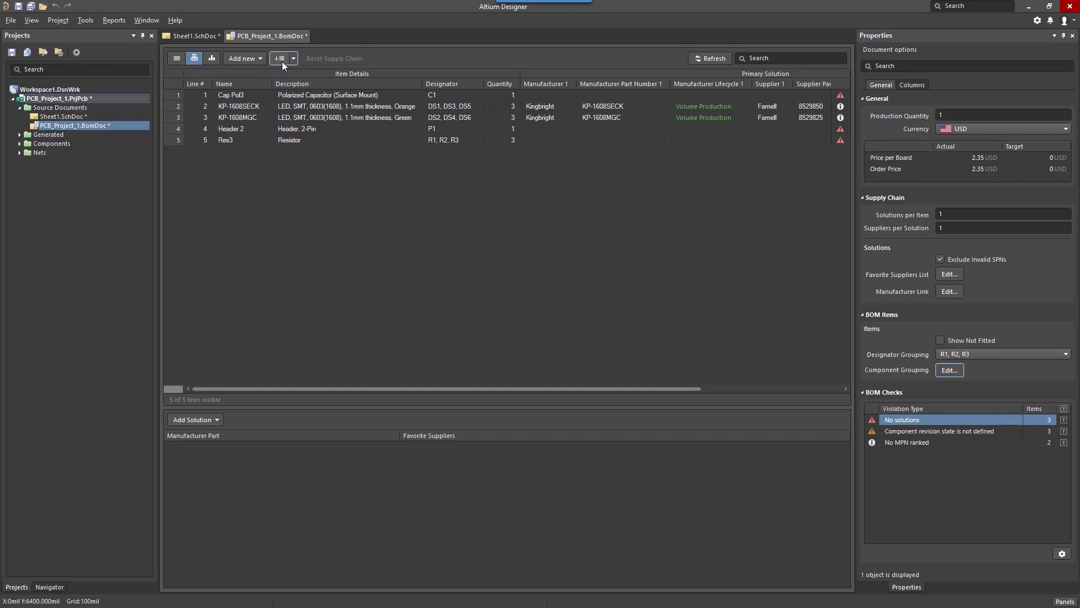
left_click(308, 106)
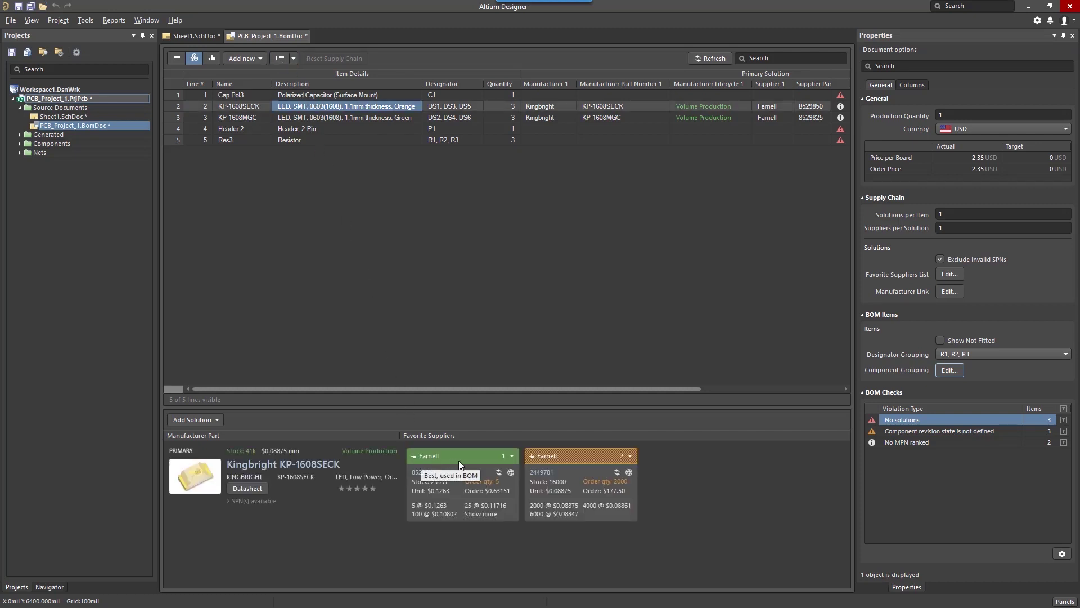
left_click(471, 118)
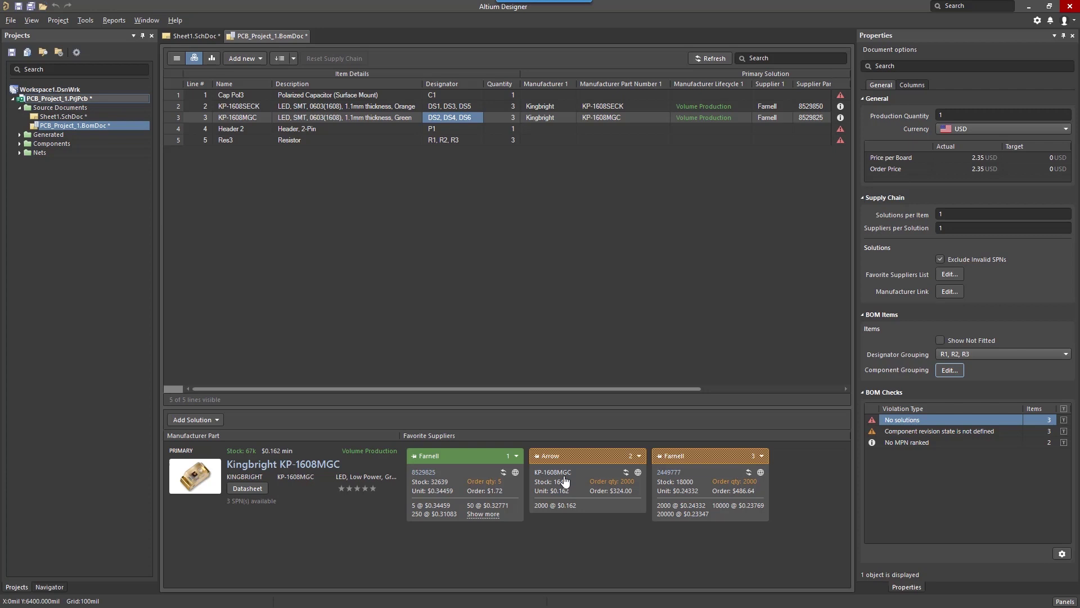
left_click(463, 107)
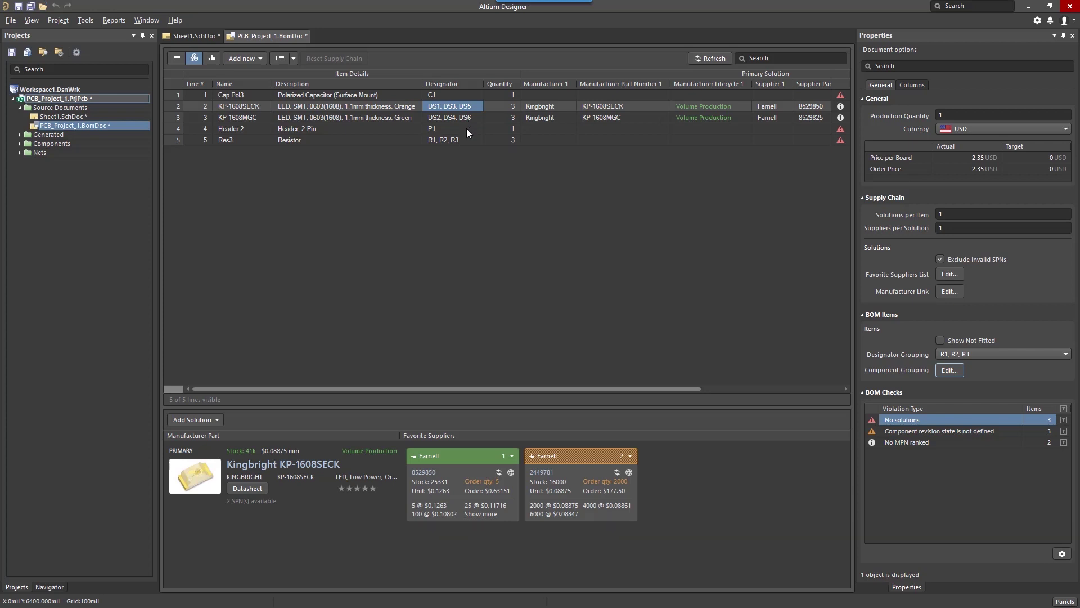
left_click(471, 142)
left_click(462, 95, "ctrl")
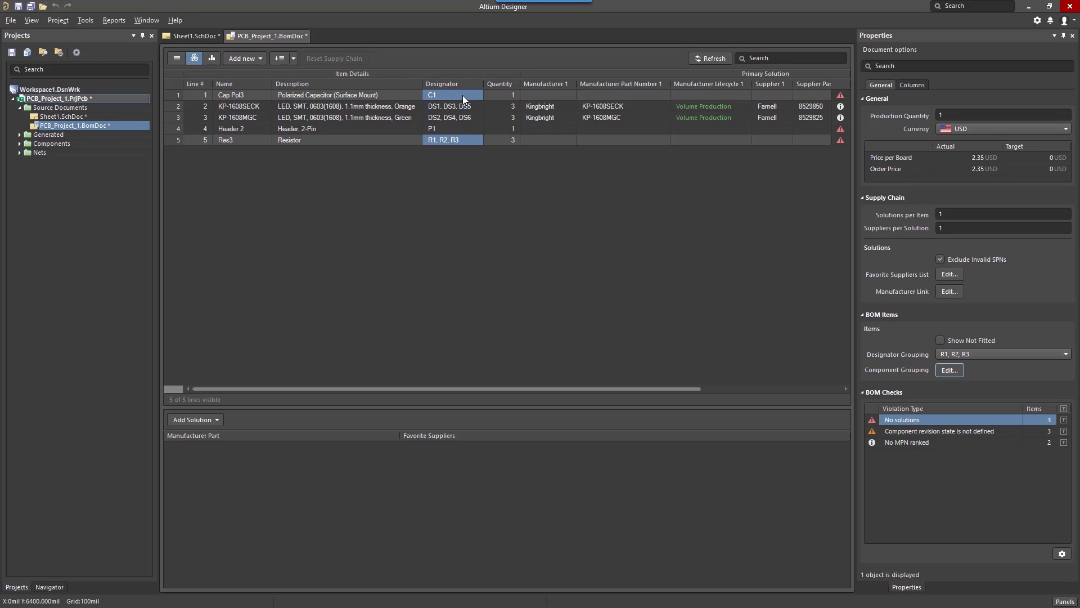
left_click(462, 95)
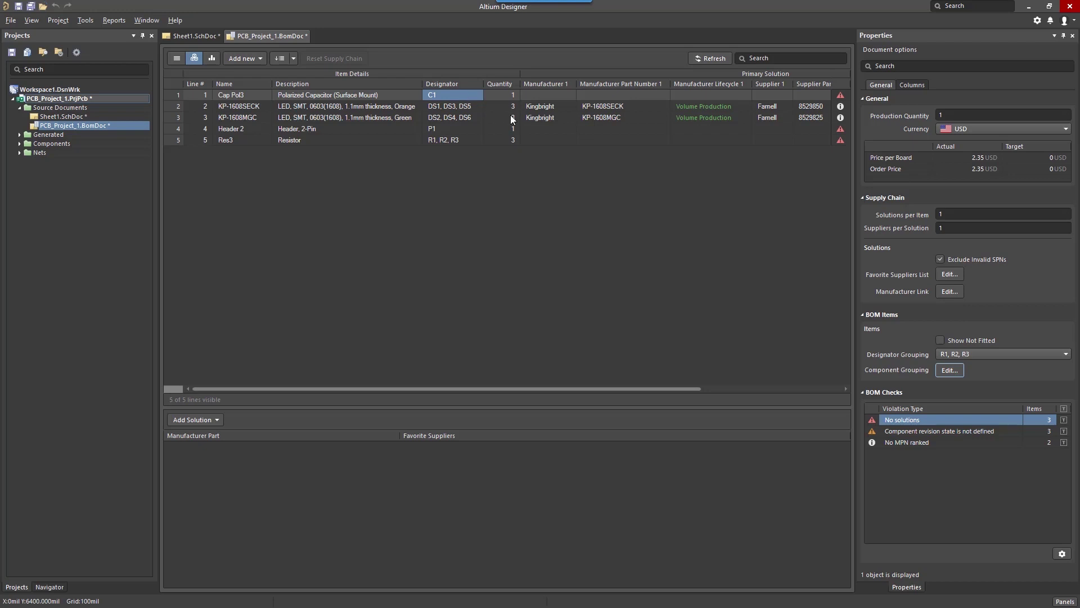
Step: Add a manufacturer link mapping Manufacturer to manufacturer name and PartNumber to part number
left_click(948, 293)
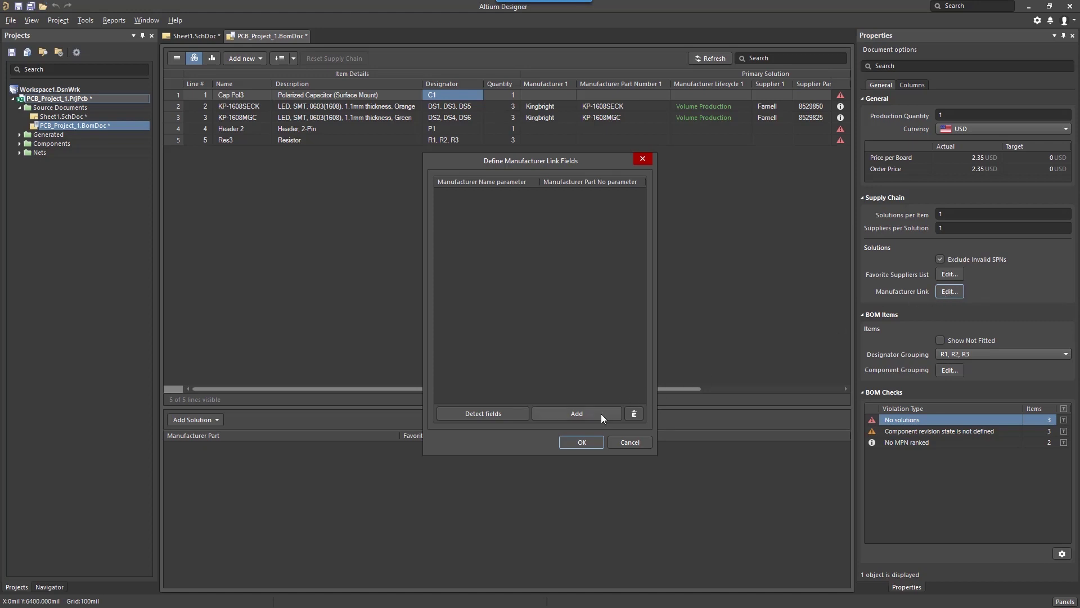
left_click(577, 414)
left_click(535, 193)
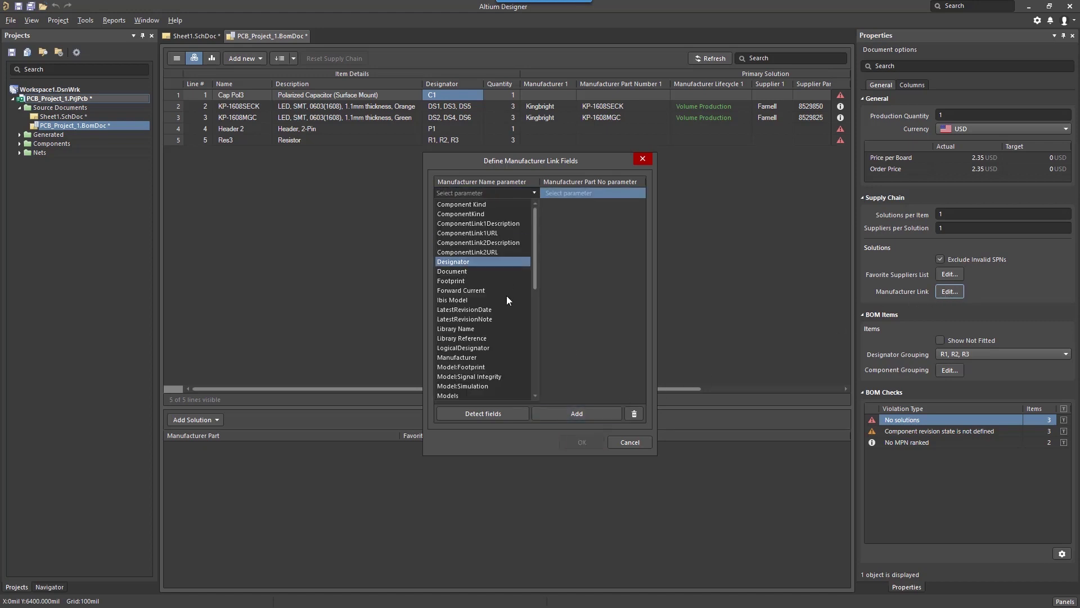
left_click(497, 355)
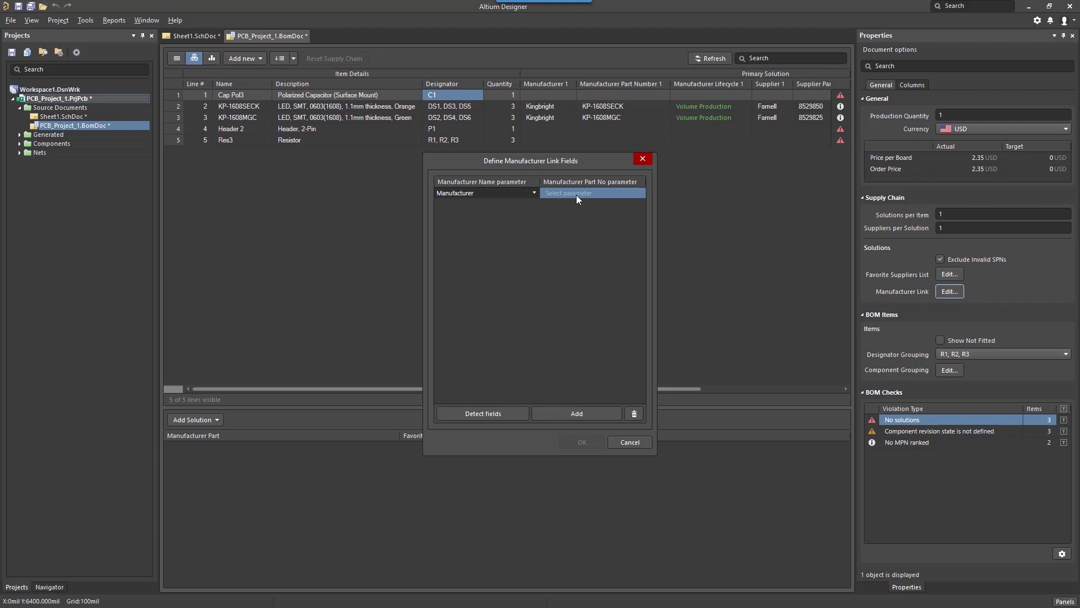
left_click(637, 194)
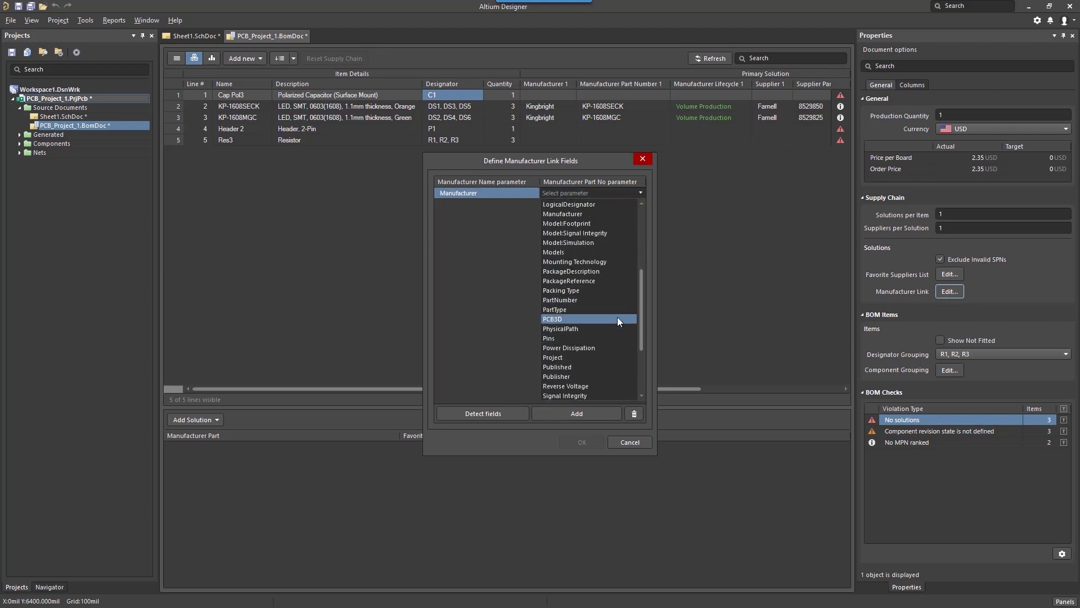
left_click(609, 301)
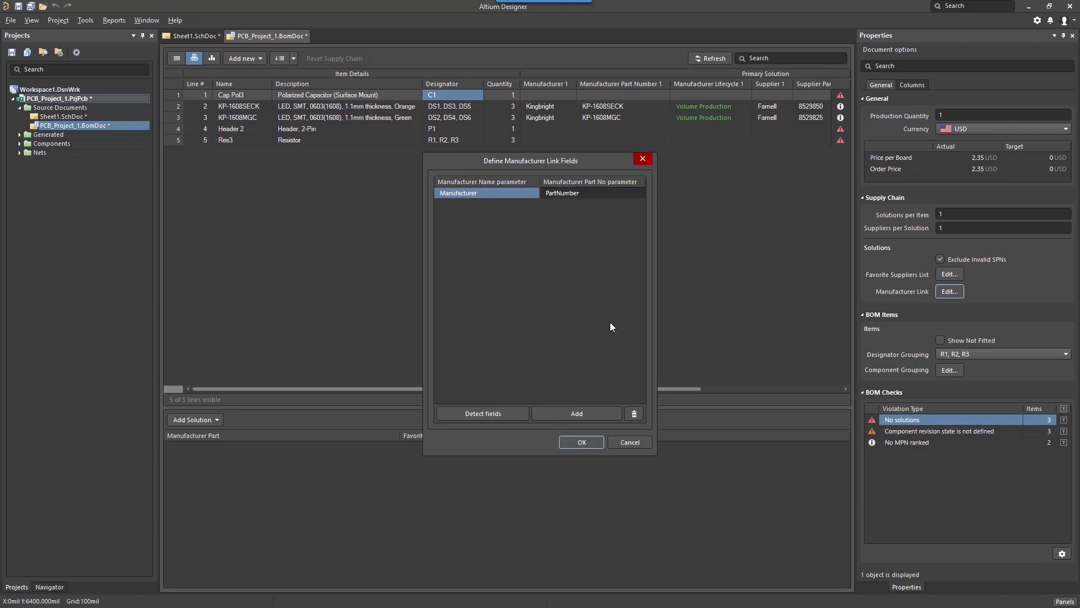
left_click(598, 441)
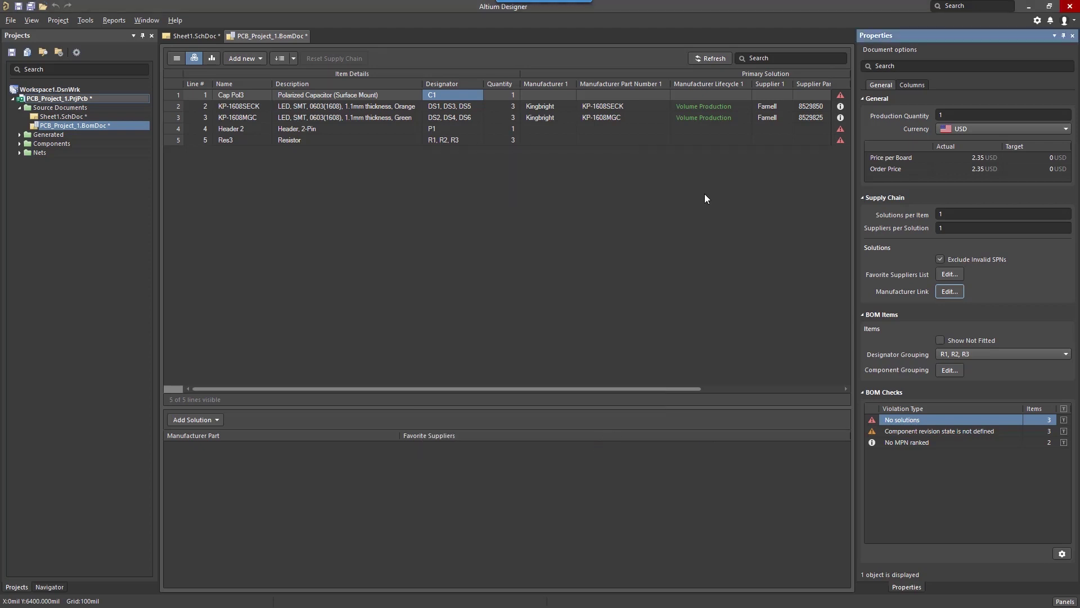
Step: Refresh supply chain data, then inspect the Vishay Dale resistor, KEMET capacitor and Header 2 lines
left_click(714, 59)
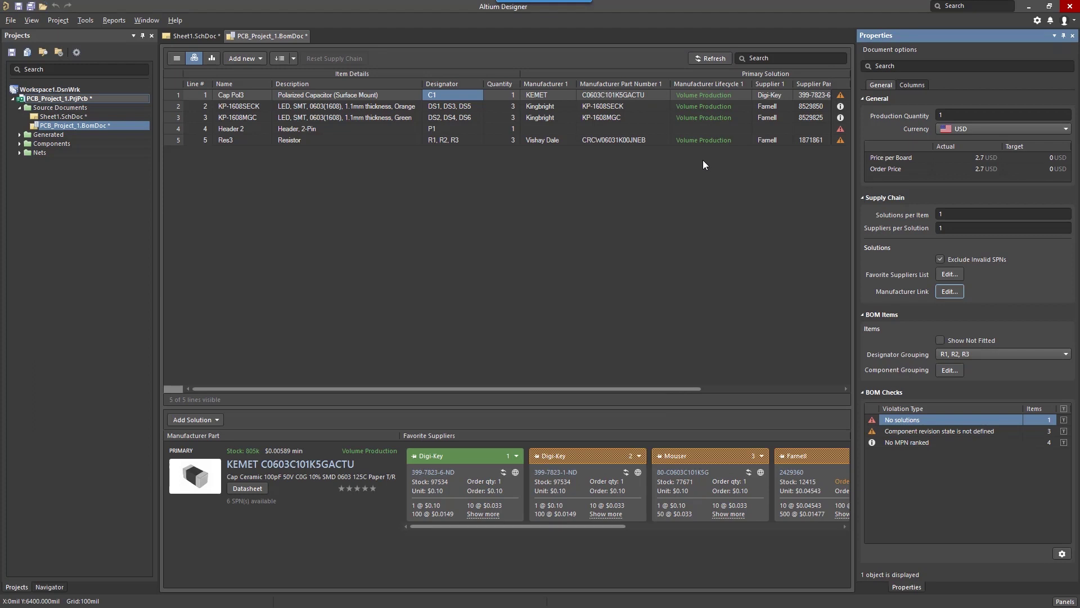
left_click(660, 141)
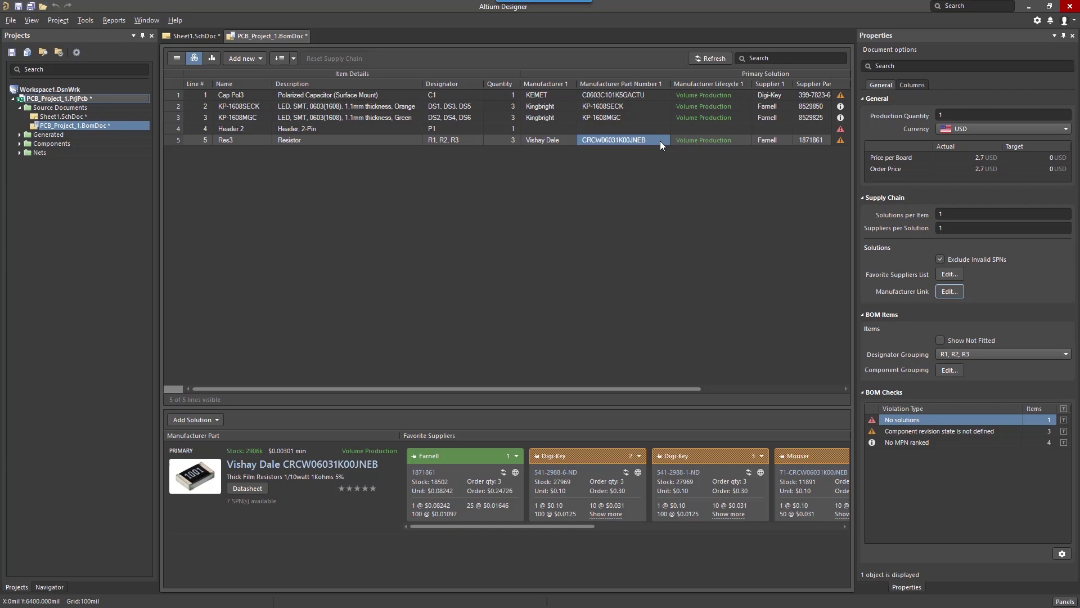
left_click(638, 94)
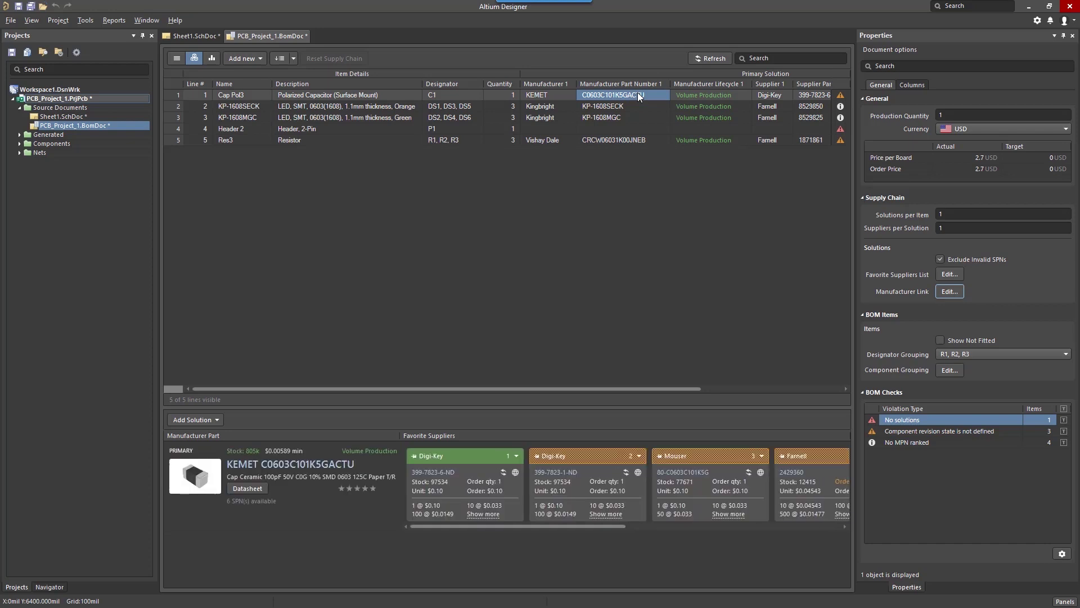
left_click(307, 131)
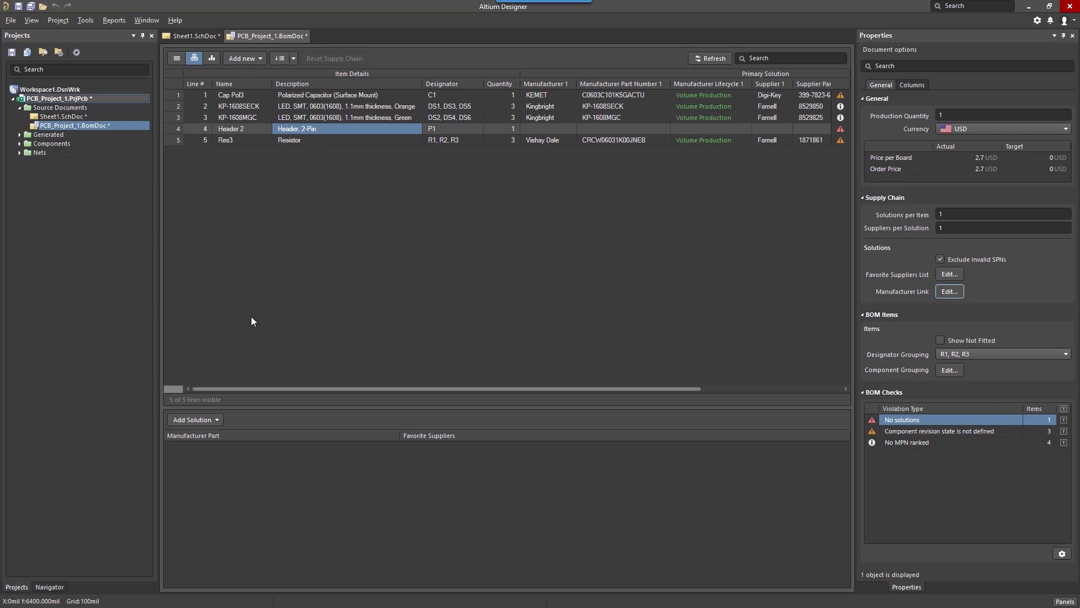
left_click(216, 419)
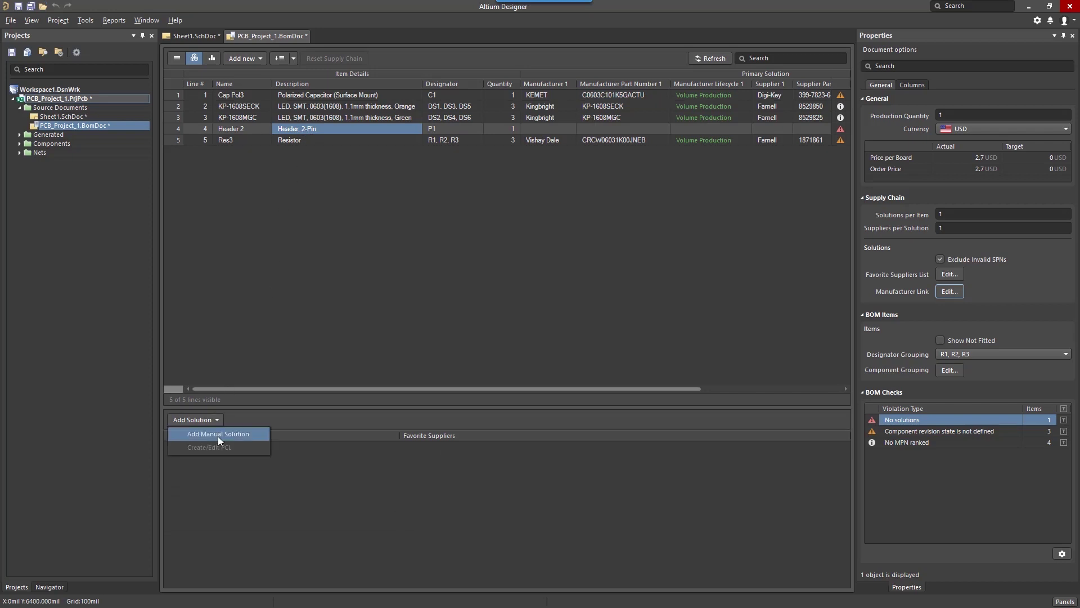
left_click(217, 436)
left_click_drag(307, 111, 470, 113)
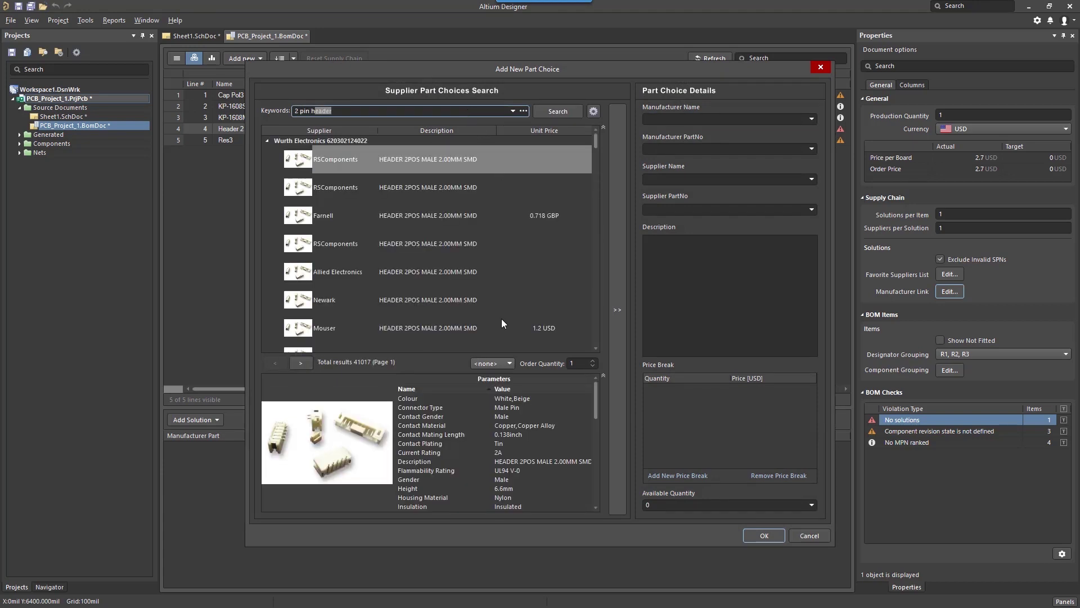
left_click(501, 327)
left_click(621, 318)
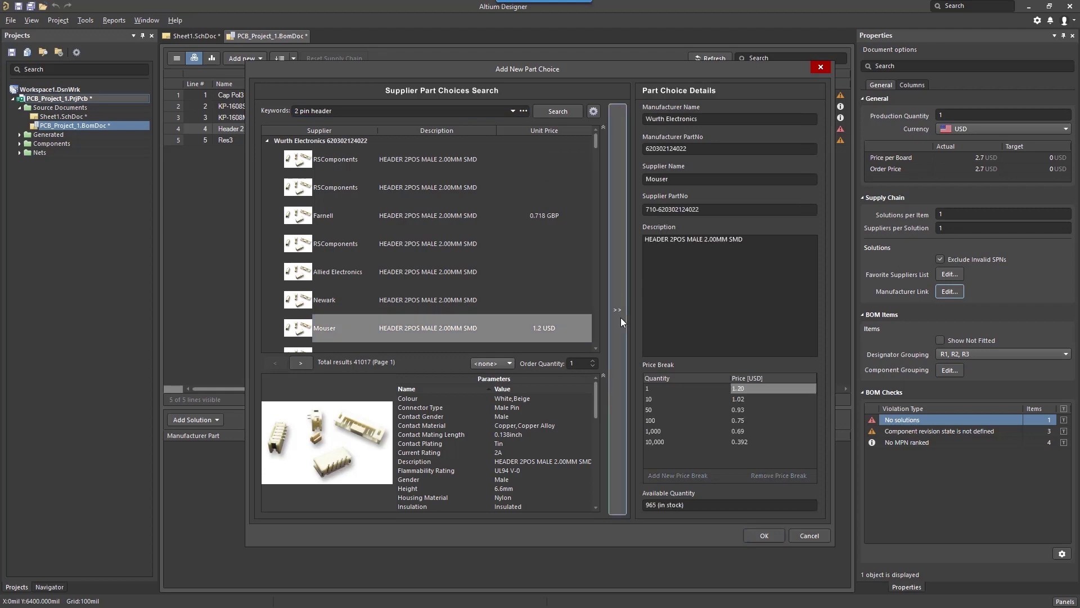
left_click(764, 534)
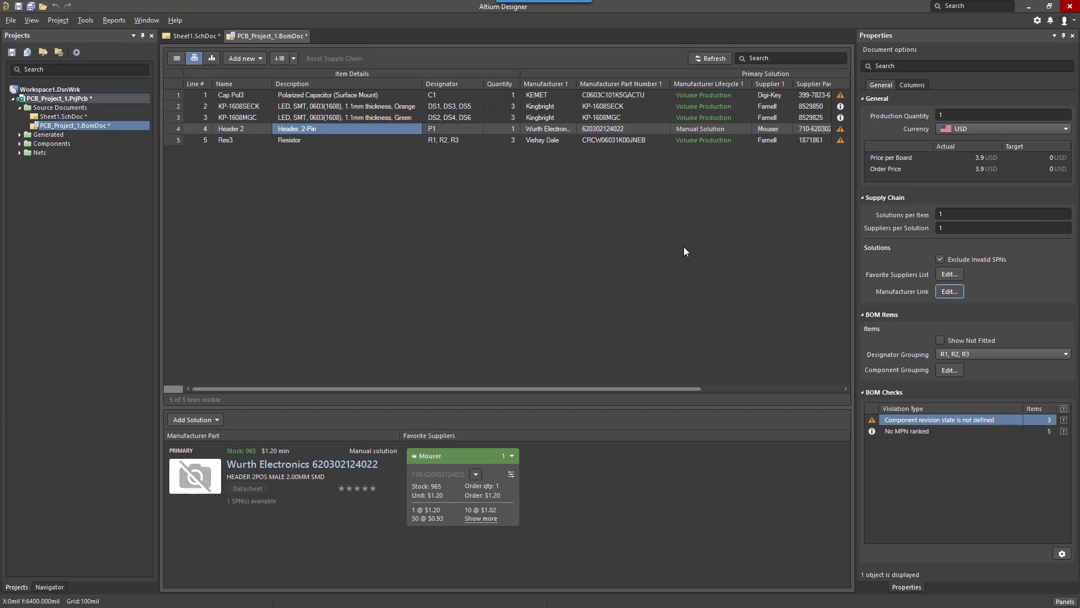
Step: Review the solutions for the LED, Res3 resistor and Header 2 lines, returning to Res3
left_click(541, 117)
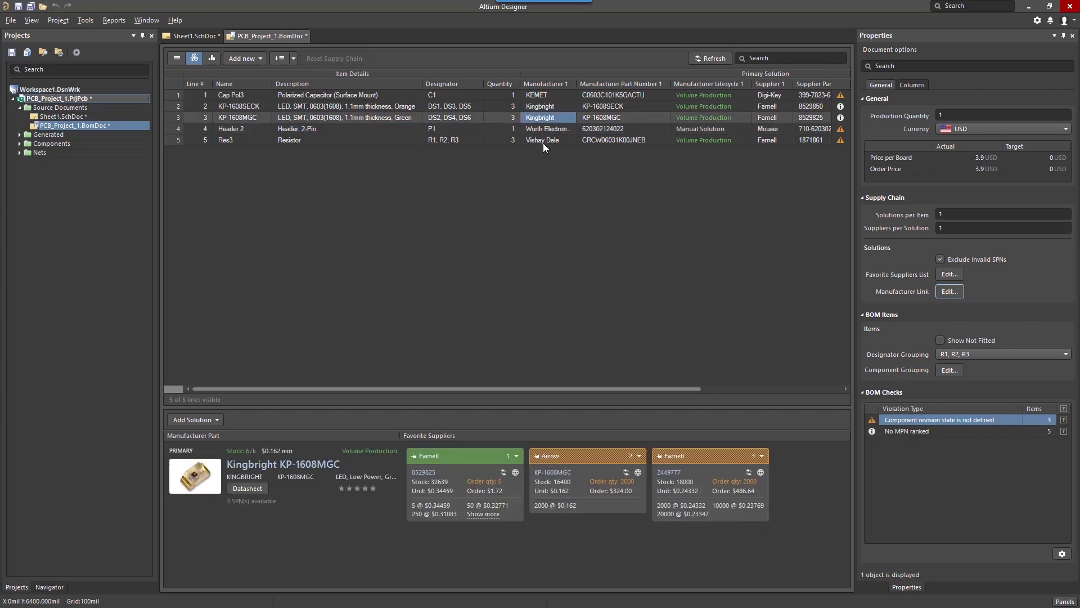
left_click(544, 141)
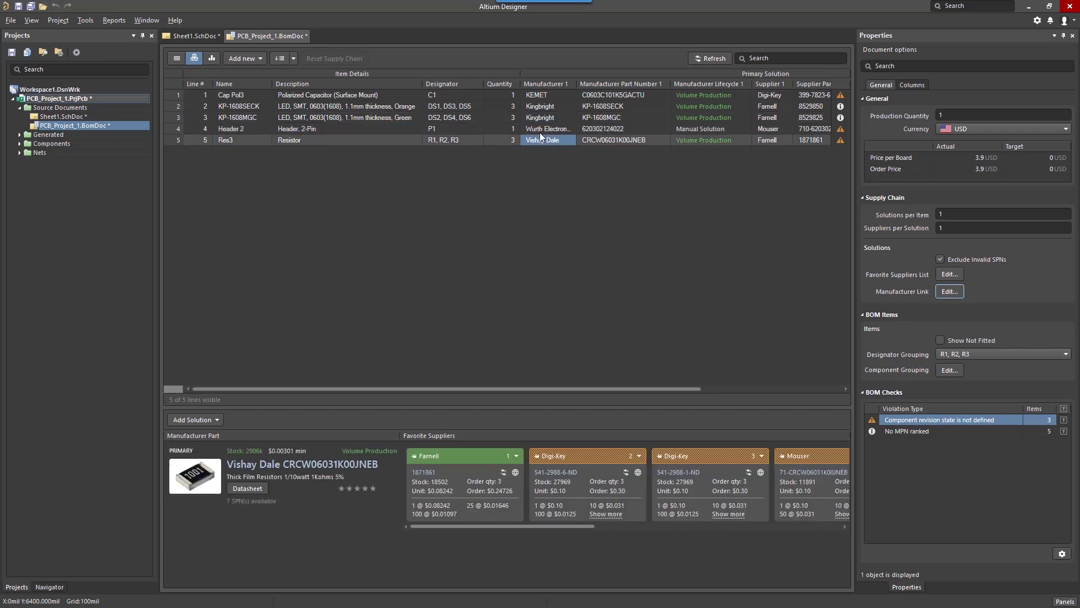
left_click(539, 130)
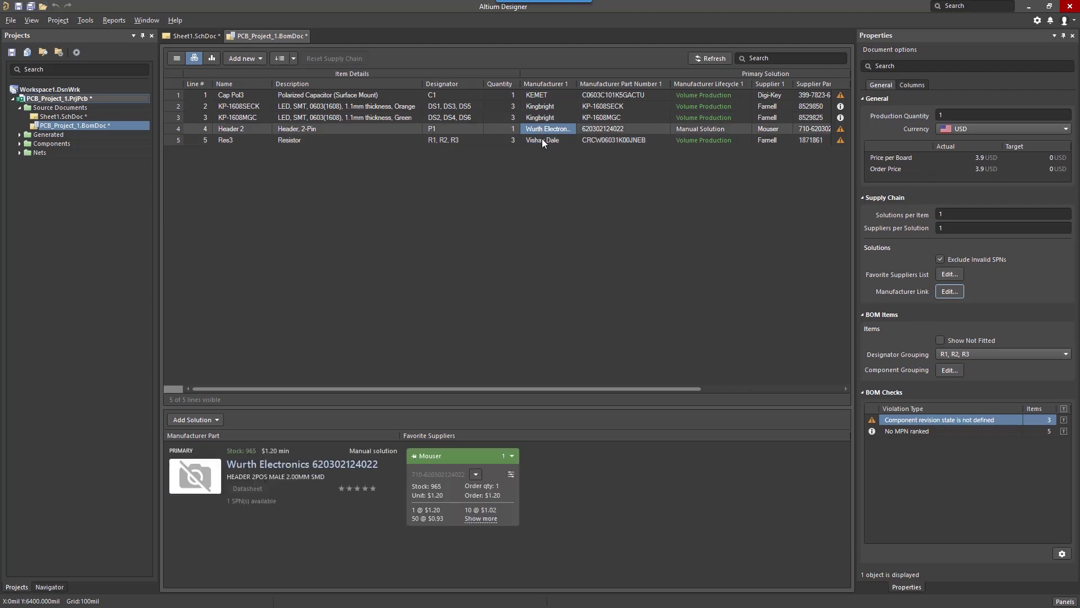
left_click(541, 141)
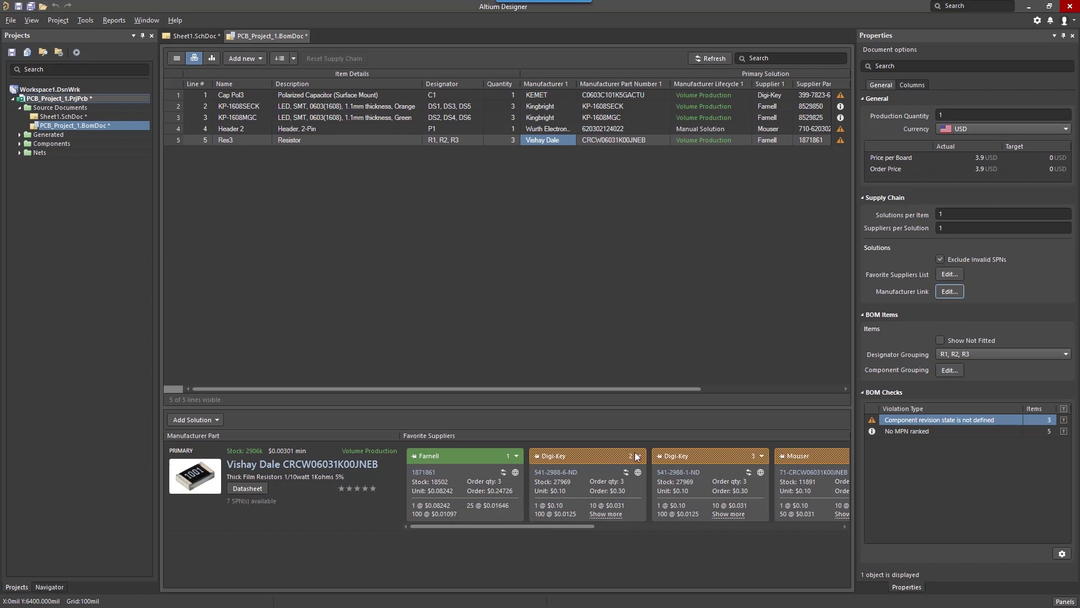
Step: Move Mouser last in Res3's favorite supplier cards so Farnell ranks first
scroll(802, 455, "down", 1)
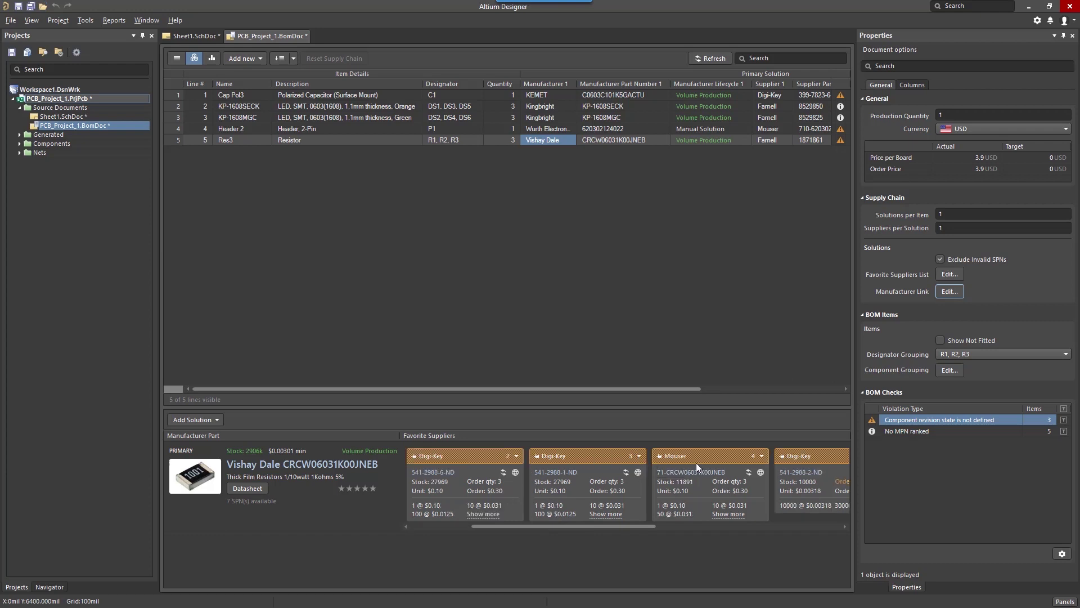
left_click(760, 456)
left_click(753, 469)
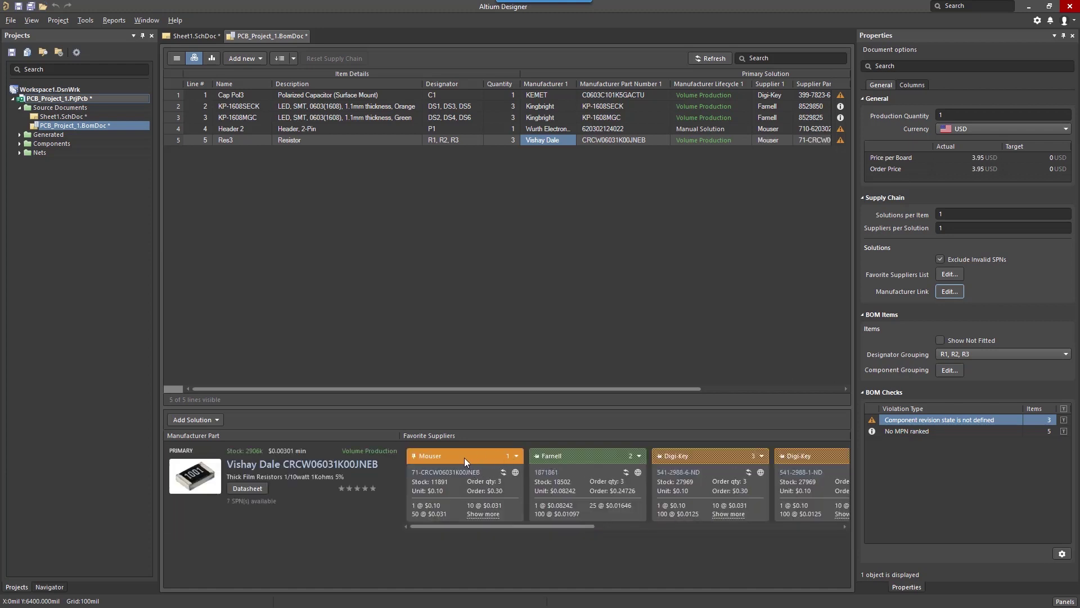
left_click(413, 457)
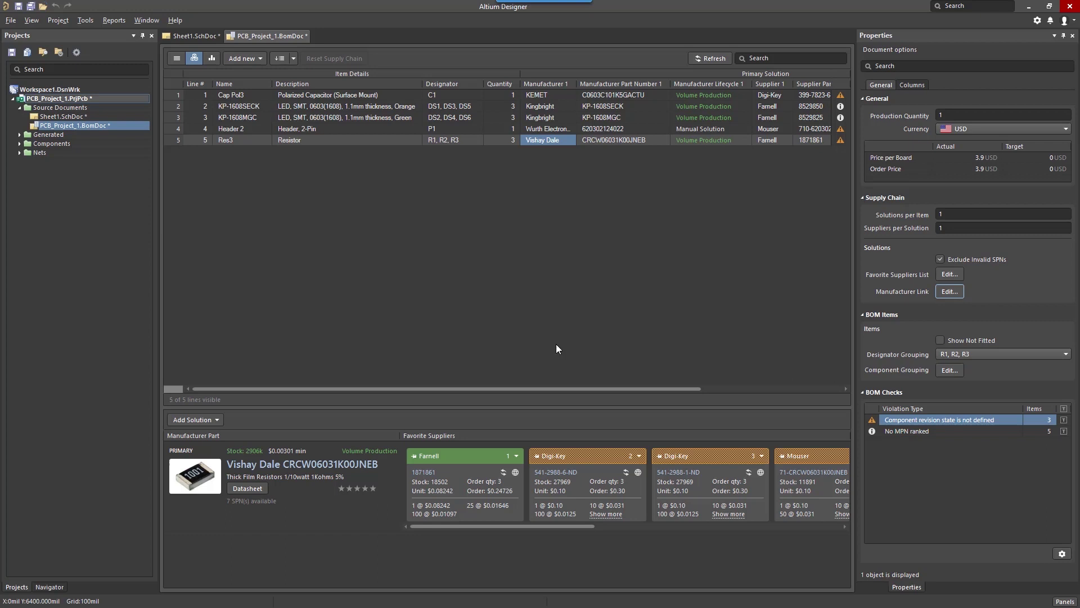
Step: Keep only Digi-Key, Farnell and Mouser as favorite suppliers, with Digi-Key at priority 1
left_click(941, 274)
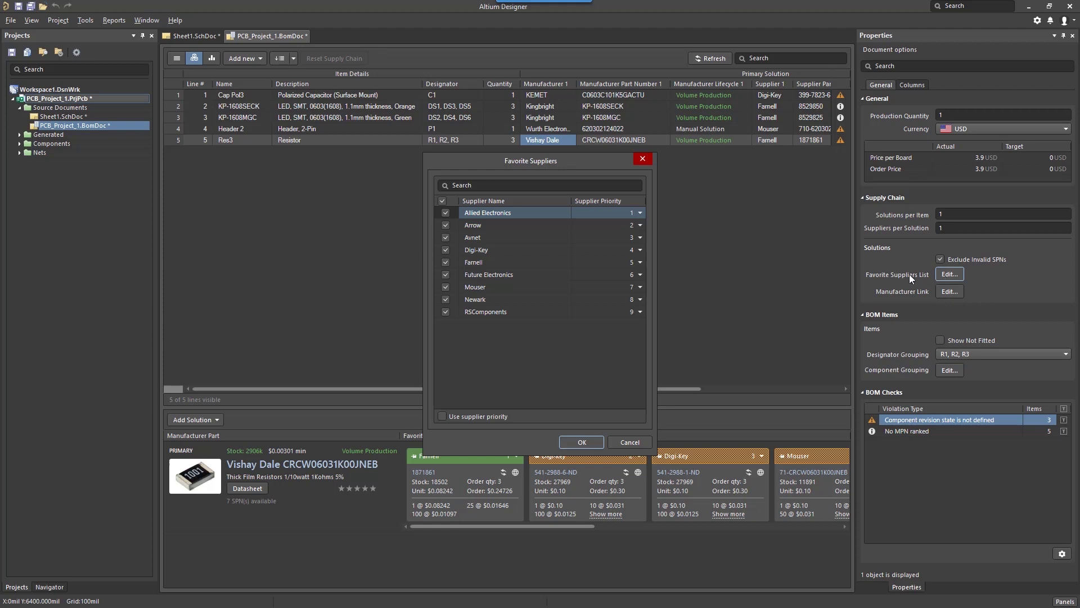
left_click(445, 212)
left_click(445, 225)
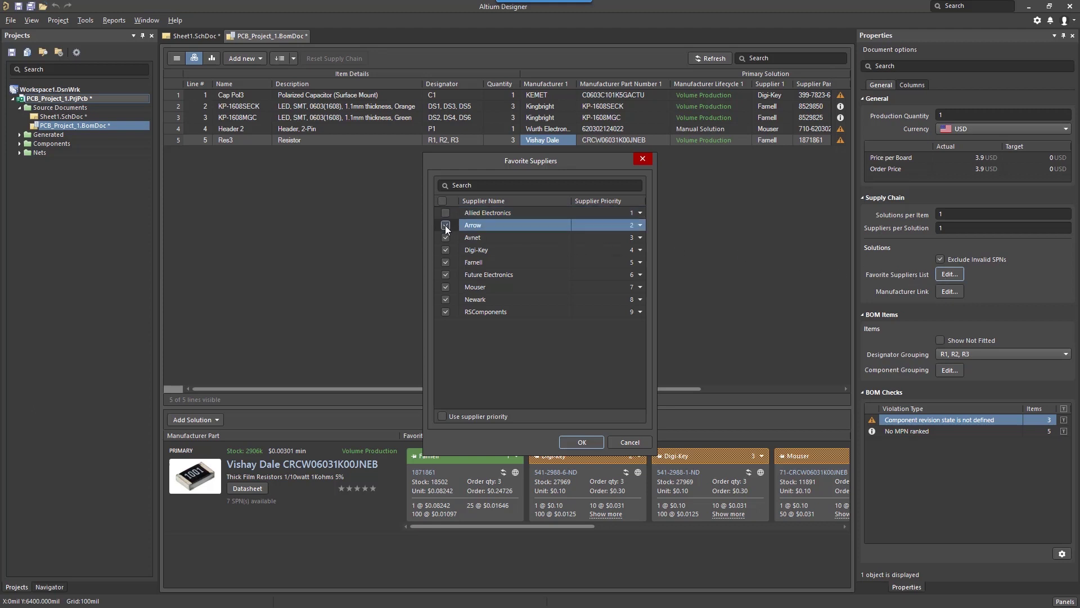
left_click(444, 237)
left_click(445, 262)
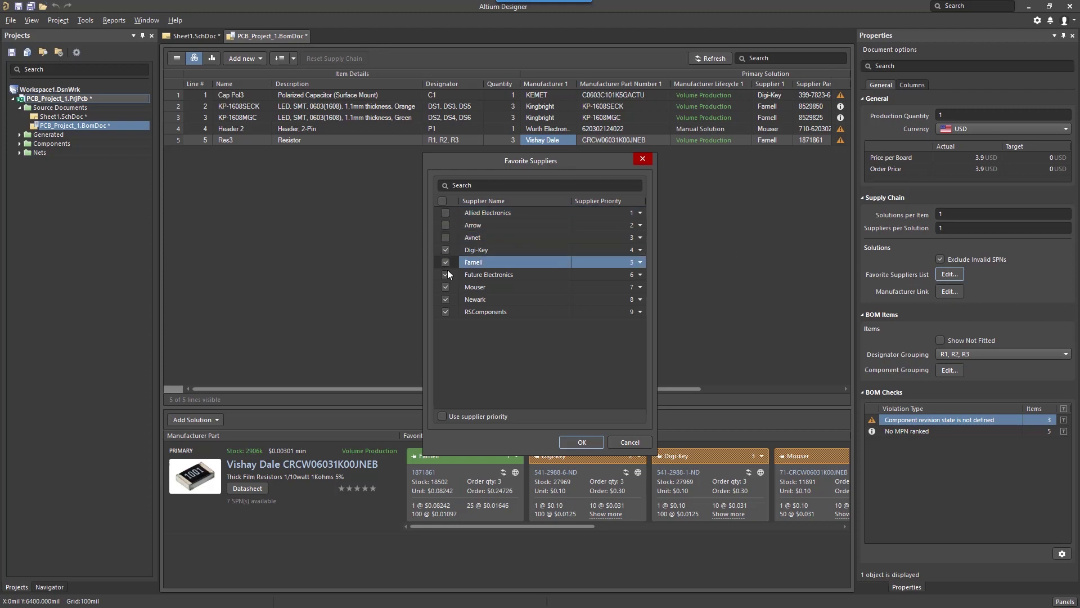
left_click(445, 275)
left_click(445, 299)
left_click(445, 311)
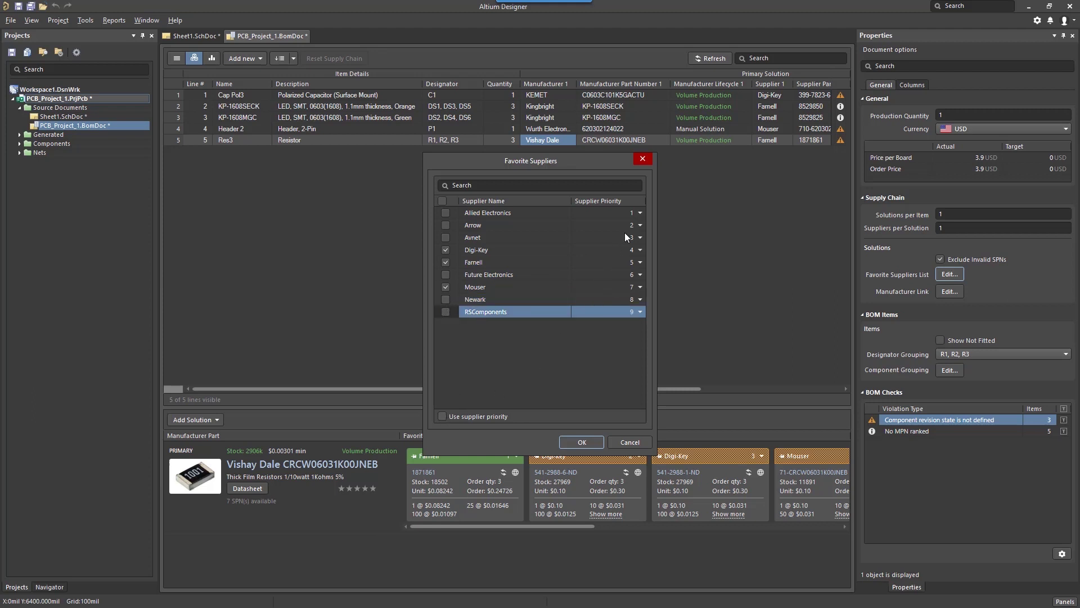
left_click(640, 249)
left_click(630, 258)
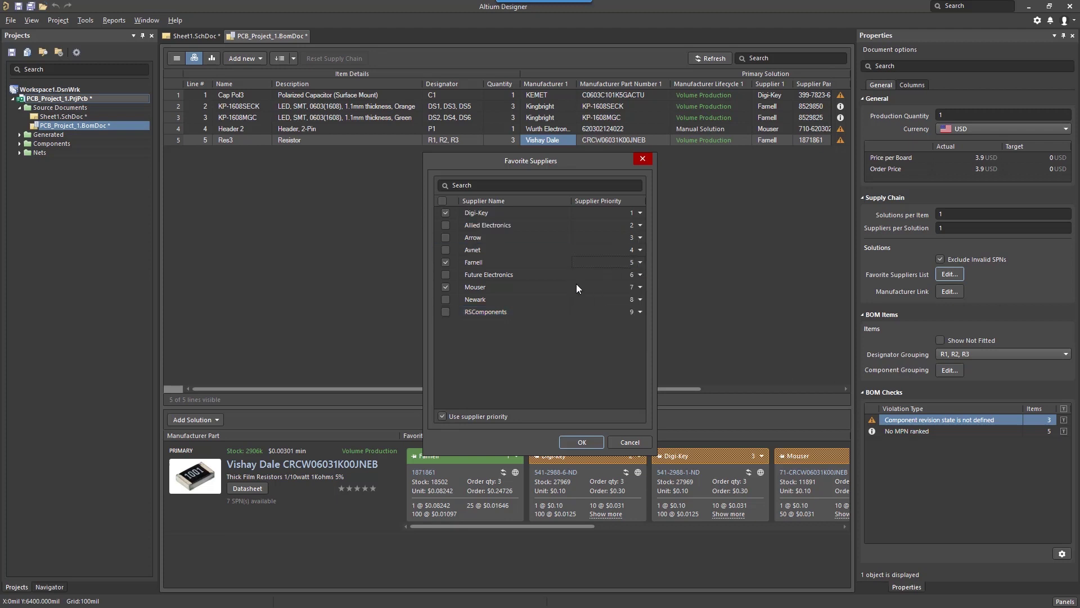
left_click(592, 442)
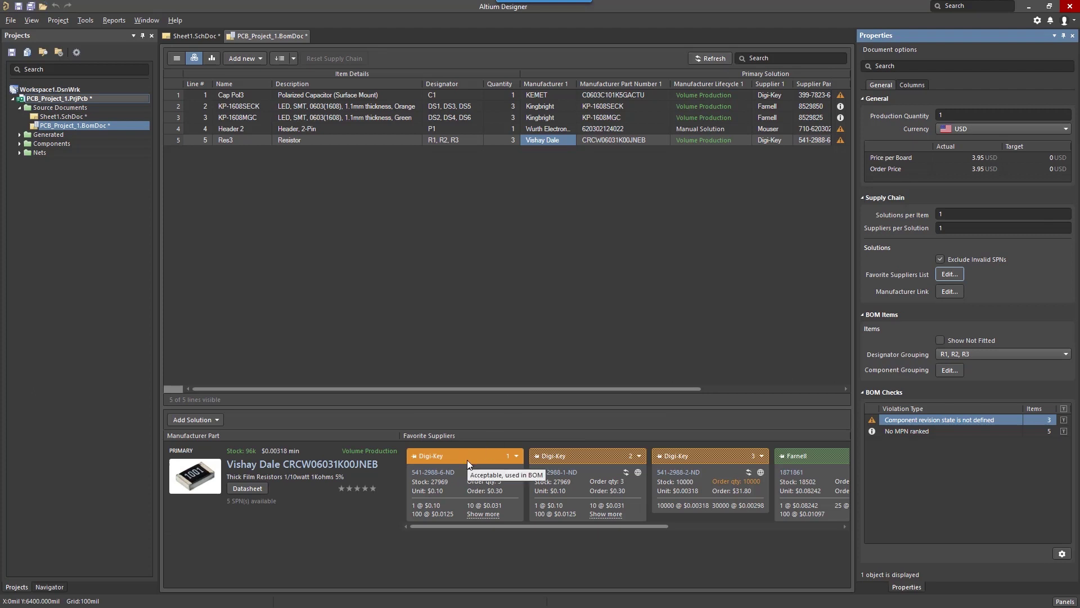
Step: Filter by the BOM checks and star the KEMET capacitor part so 'No MPN ranked' flags 4 lines
left_click(472, 118)
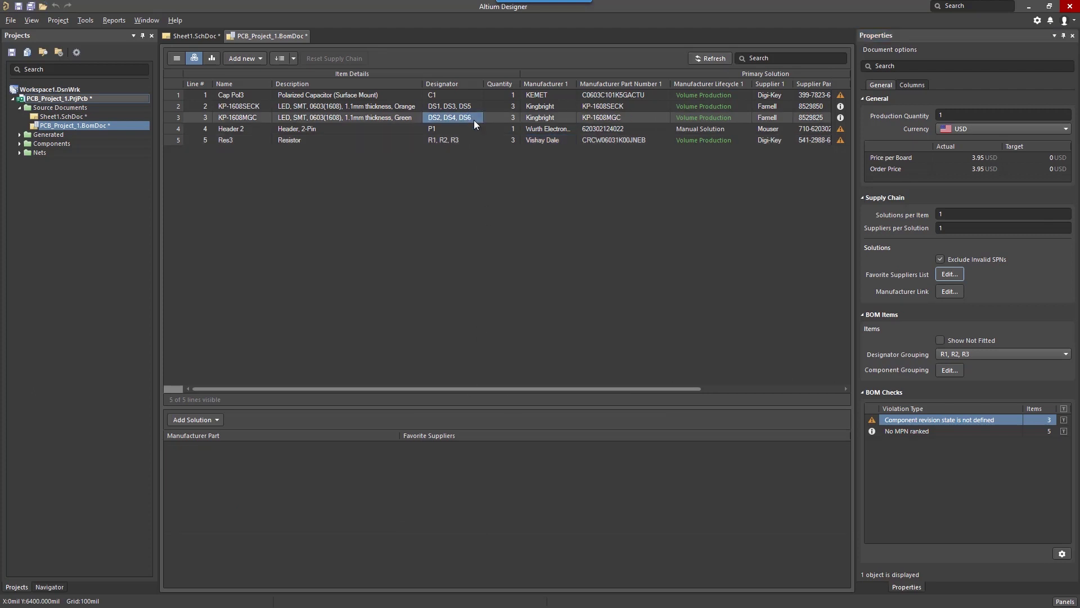
left_click(481, 130)
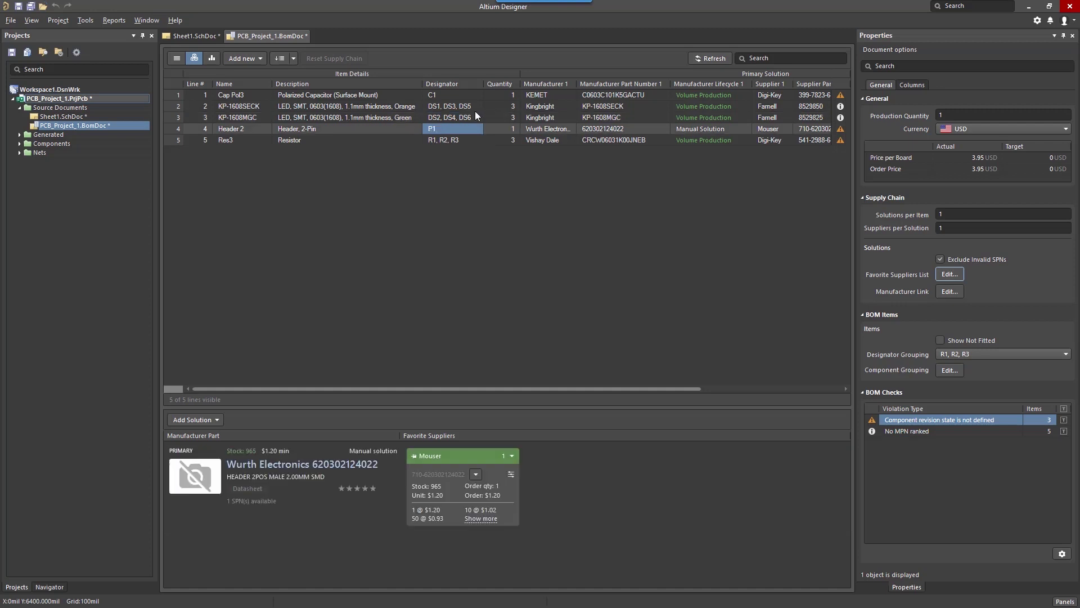
left_click(470, 96)
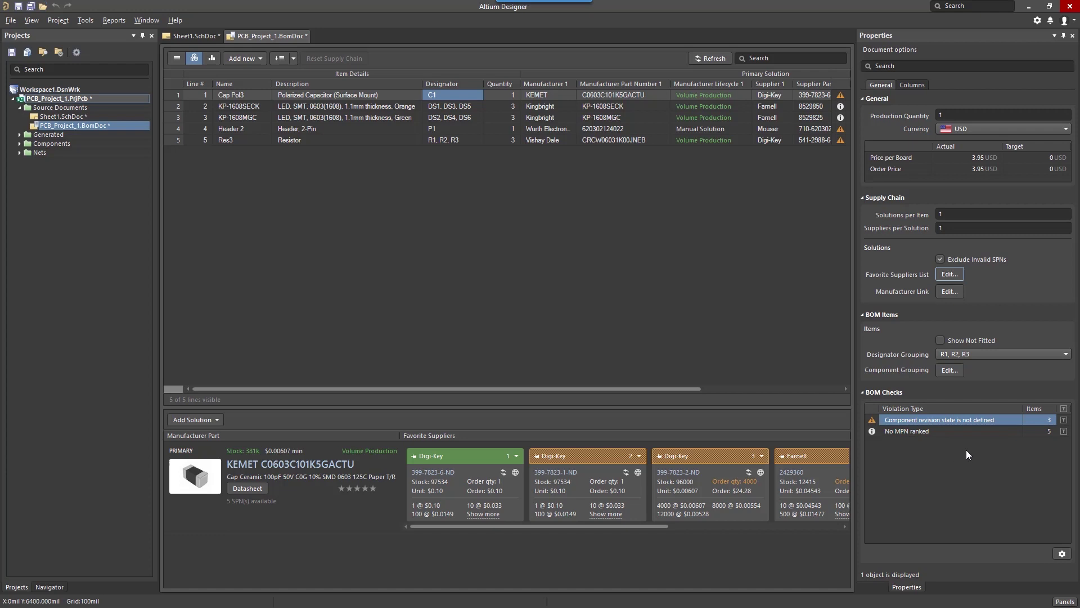
left_click(1063, 420)
left_click(1063, 431)
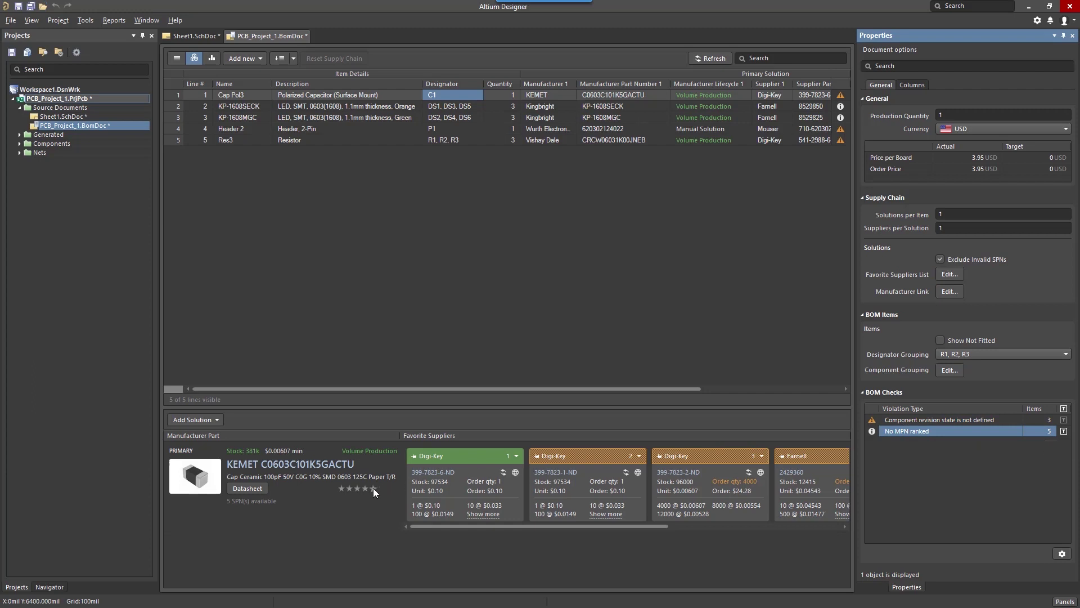
left_click(372, 488)
left_click(1064, 432)
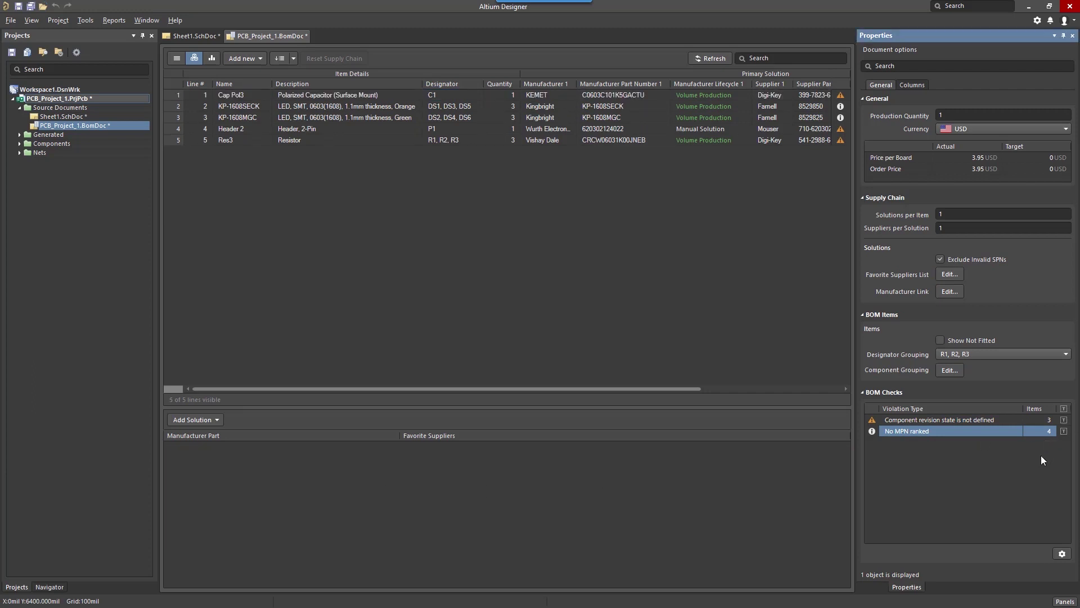
Step: Review the BOM check severity settings and close them without changes
left_click(681, 117)
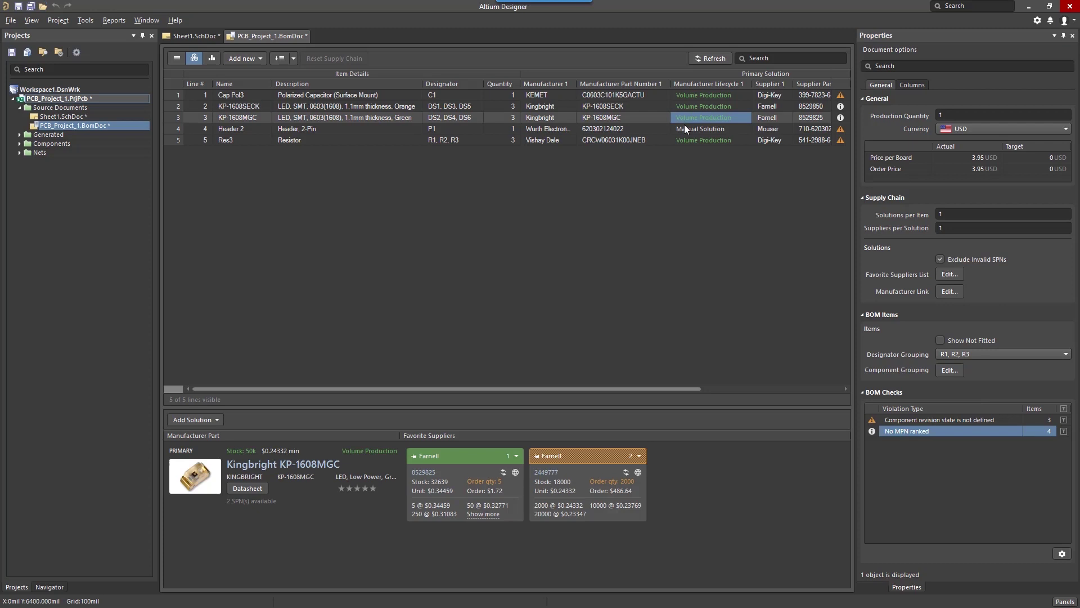
left_click(1062, 553)
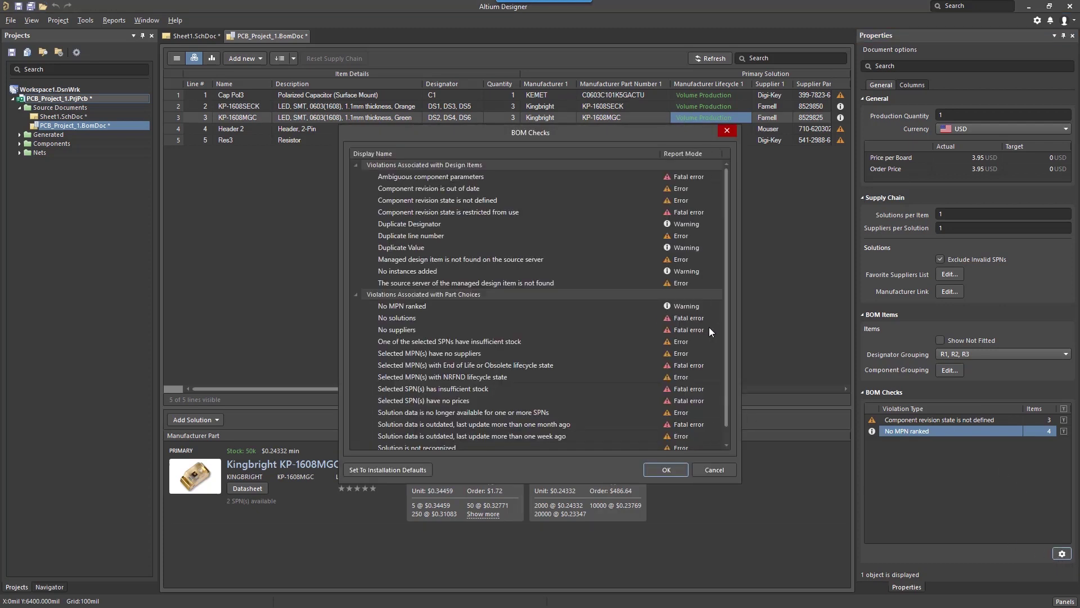
scroll(725, 332, "down", 1)
scroll(723, 336, "up", 1)
left_click(714, 470)
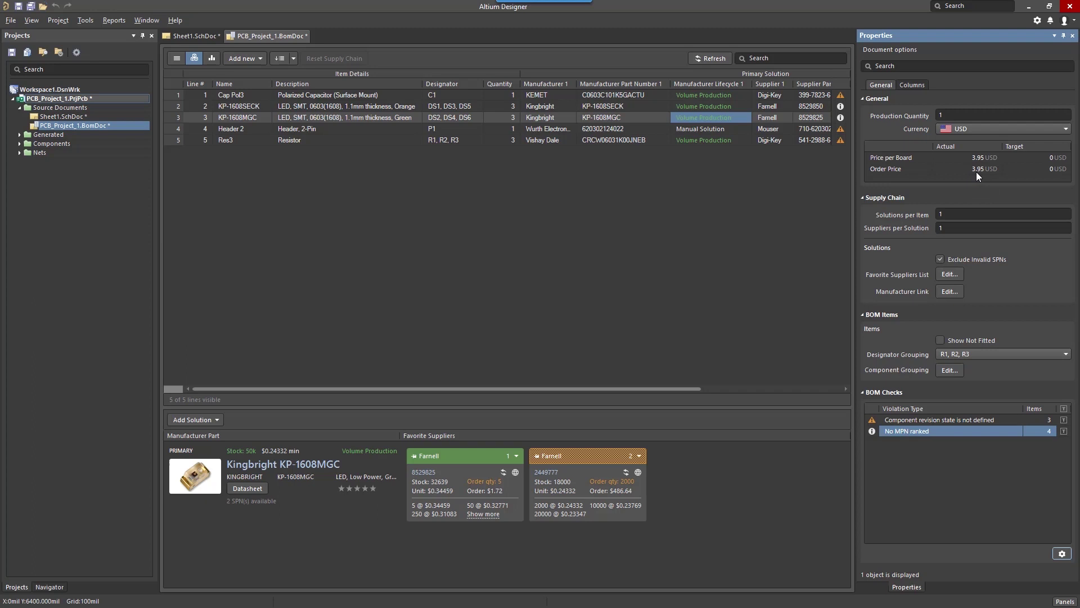
Step: Set the production quantity to 1000 boards
left_click(966, 114)
type("000")
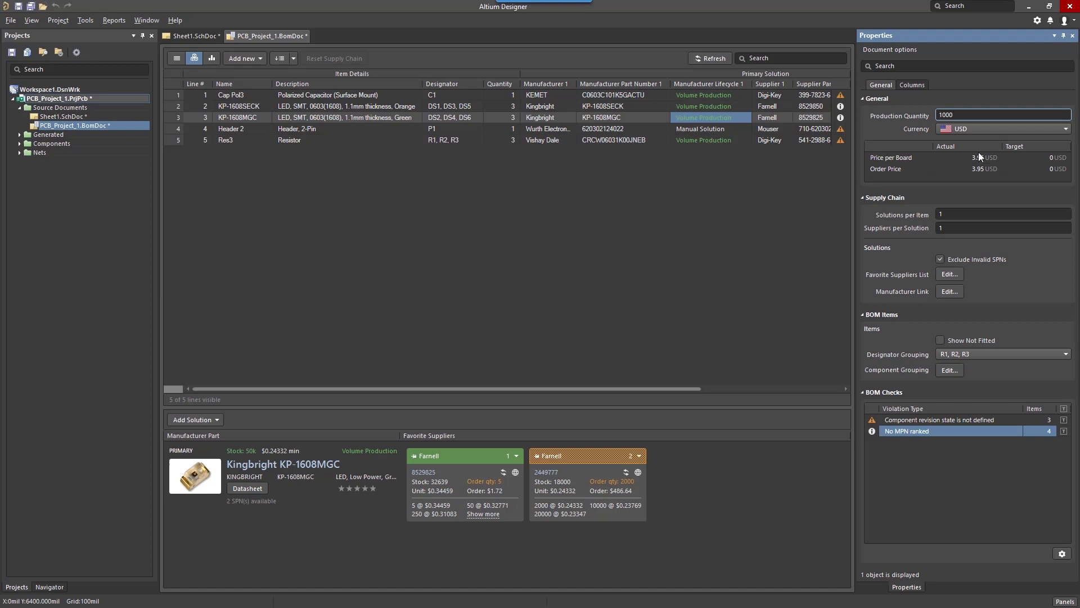
key("Return")
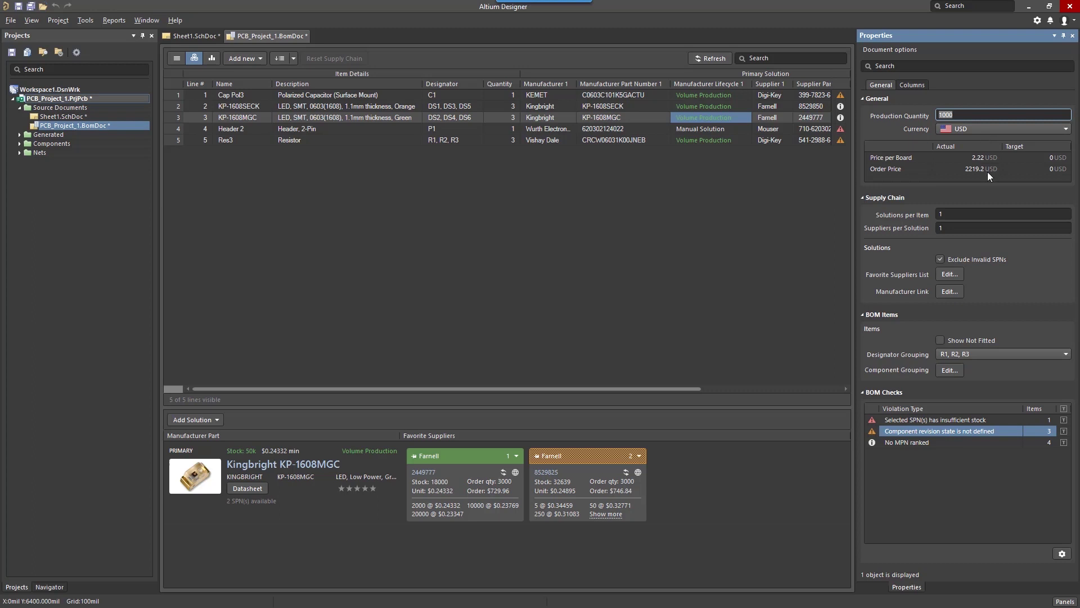
Step: Switch the BOM currency to CAD, giving 2.74 CAD per board
left_click(983, 135)
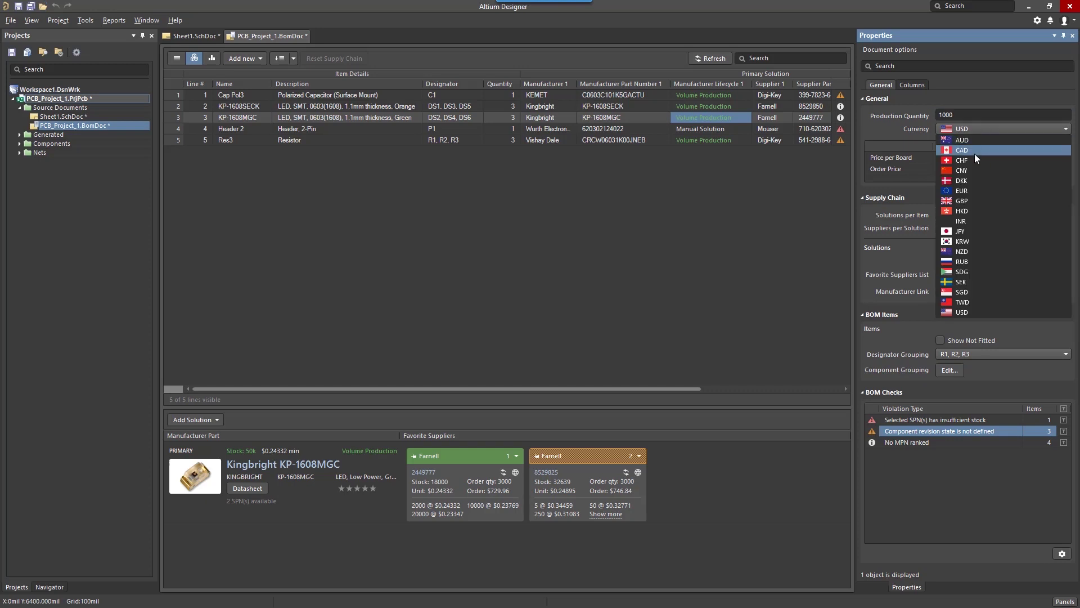
left_click(974, 153)
left_click(987, 137)
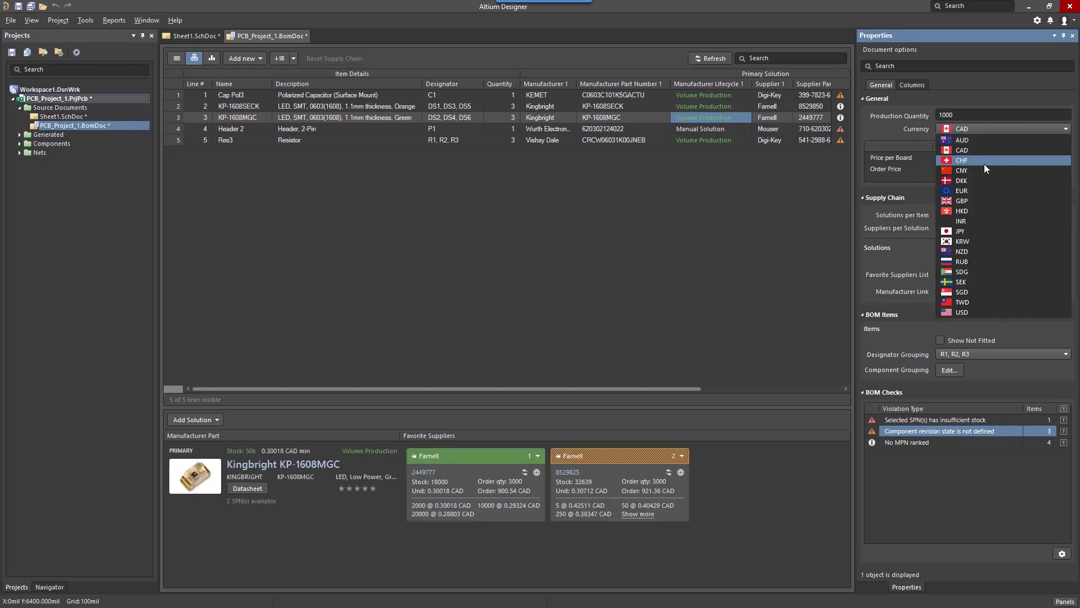
left_click(984, 164)
left_click(993, 133)
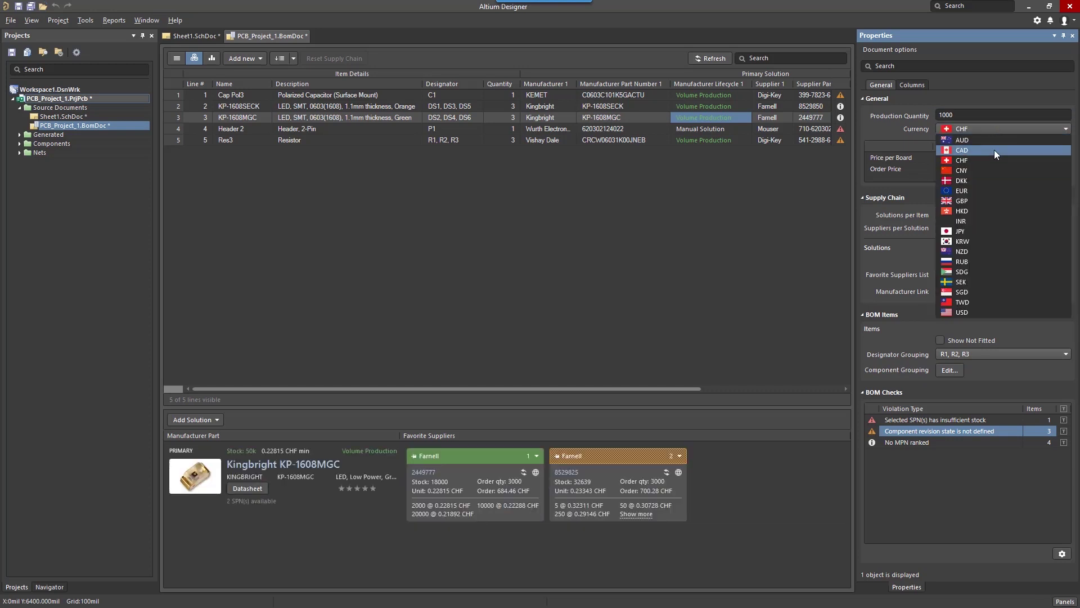
left_click(994, 151)
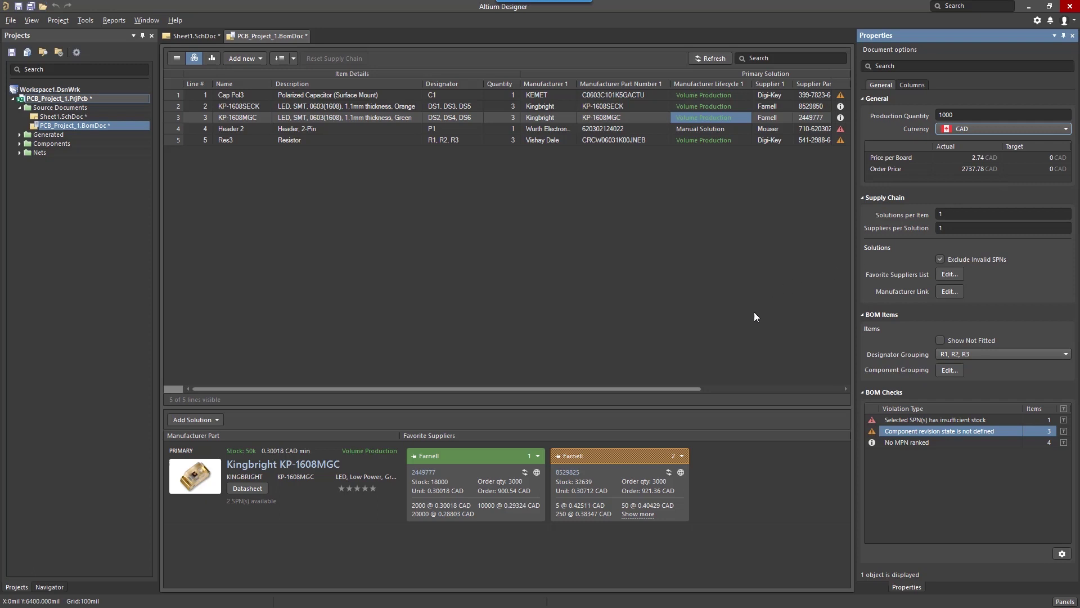
Step: Toggle the Description and Designator column visibility off and on so they follow Quantity
left_click_drag(679, 387, 812, 390)
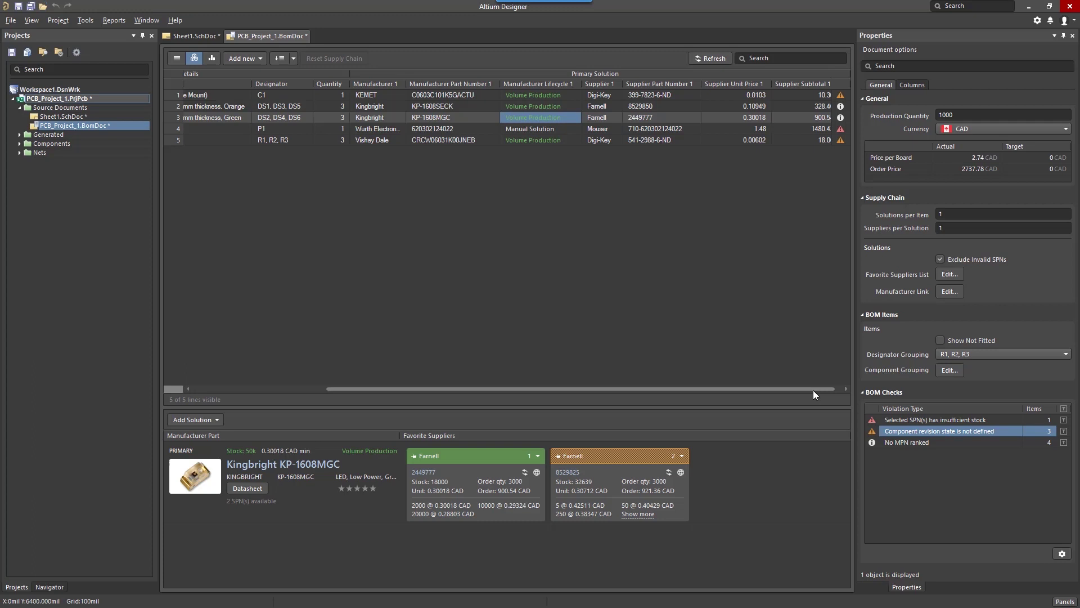
left_click(903, 85)
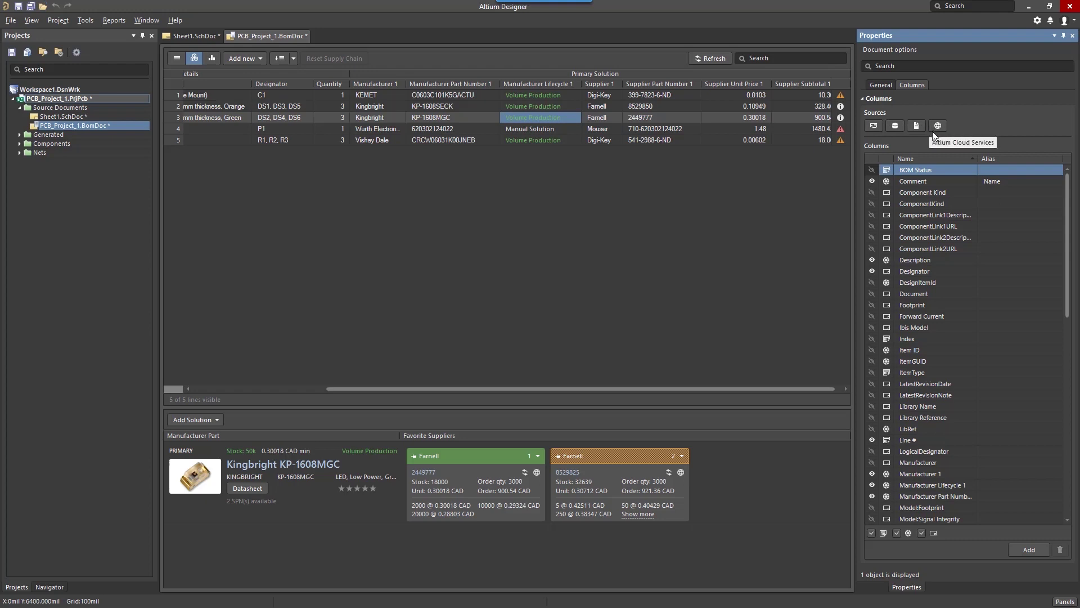
left_click(872, 260)
left_click(873, 271)
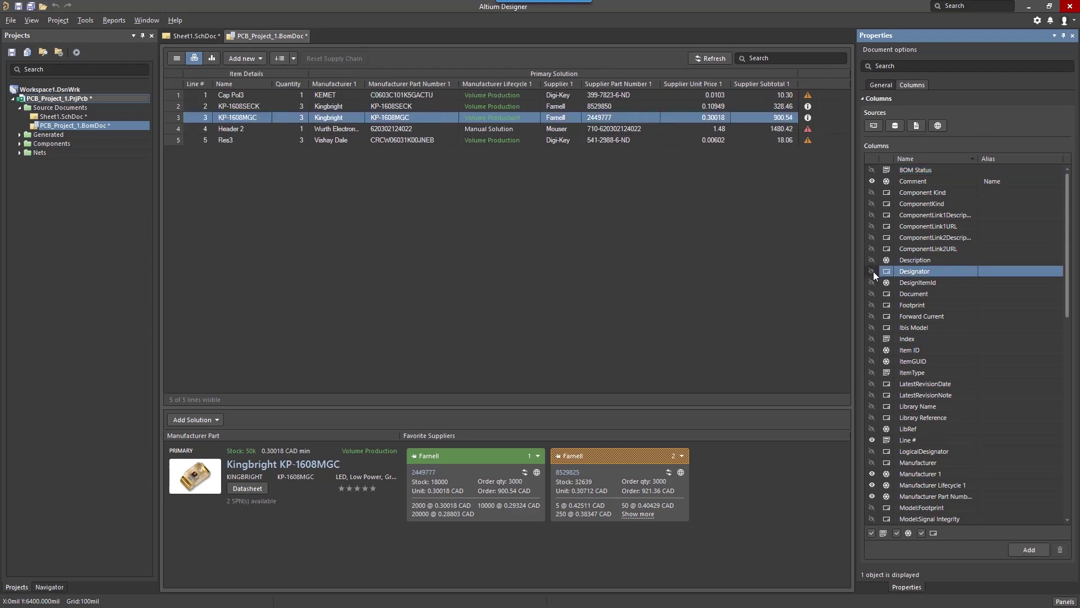
left_click(874, 270)
left_click(872, 260)
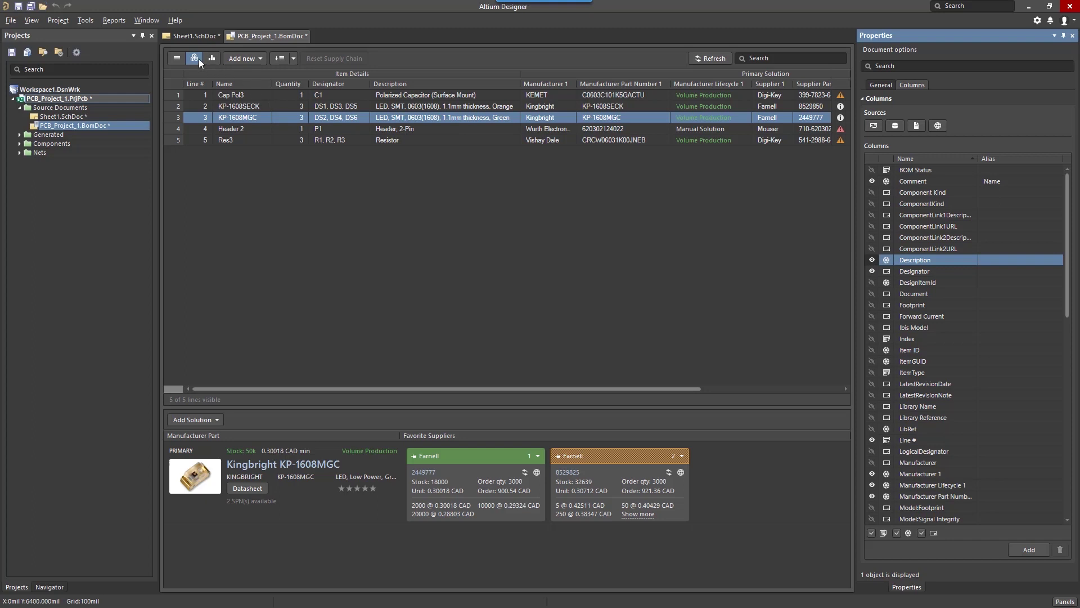
Step: Open the Bill of Materials report from the Reports menu
left_click(114, 21)
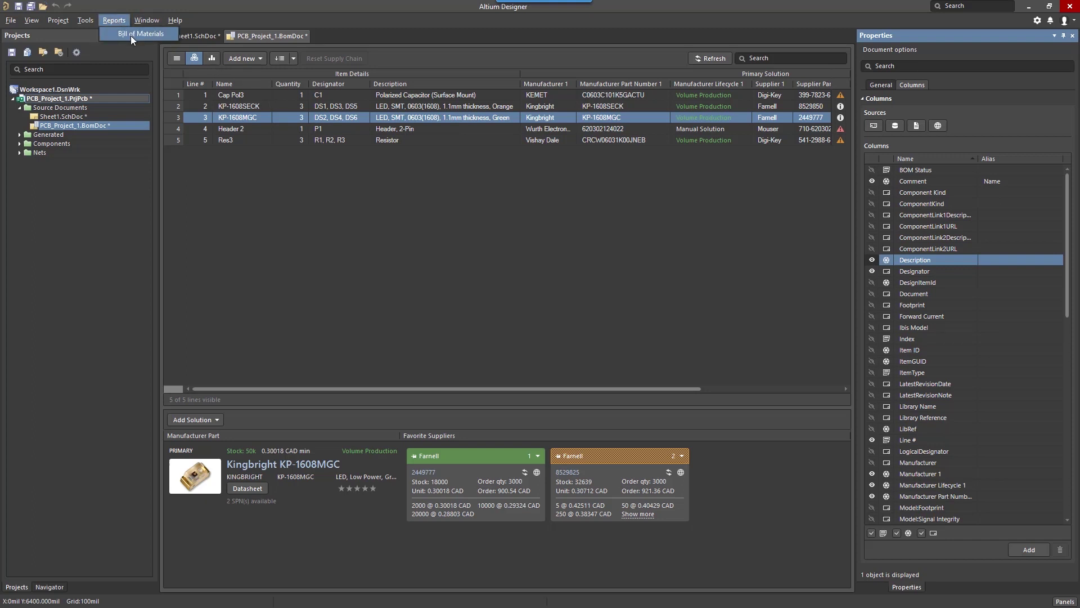
left_click(131, 34)
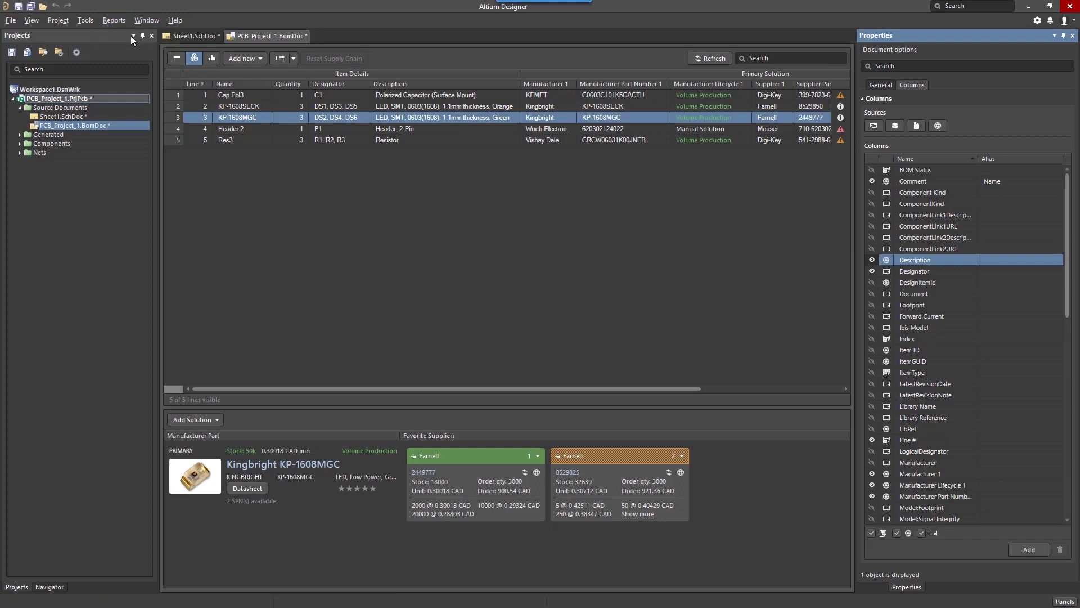